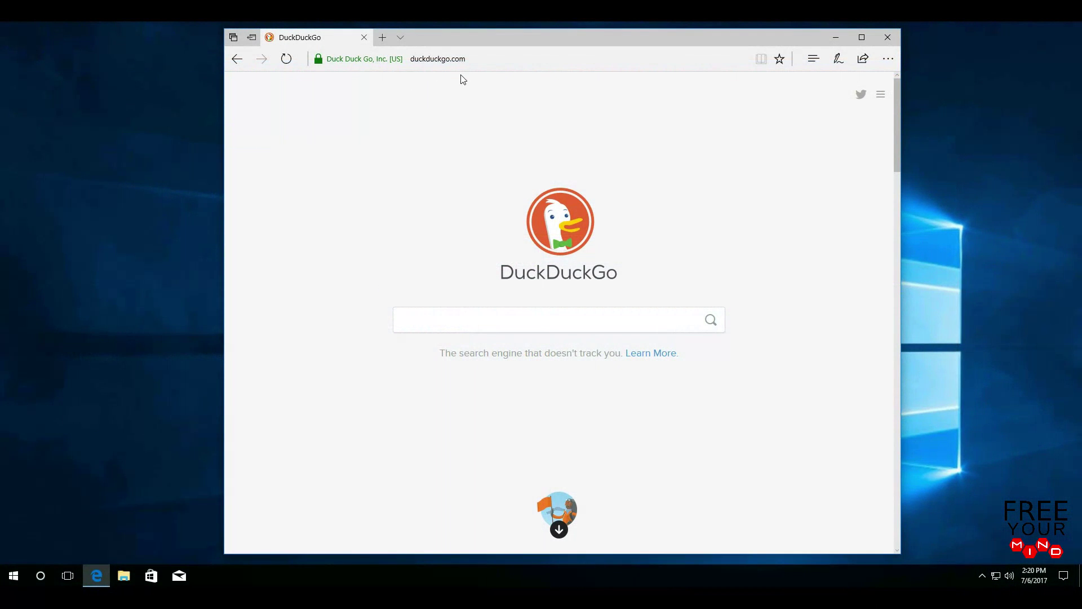
- Load deluge-torrent.org in Edge and go to its Download page
left_click(477, 61)
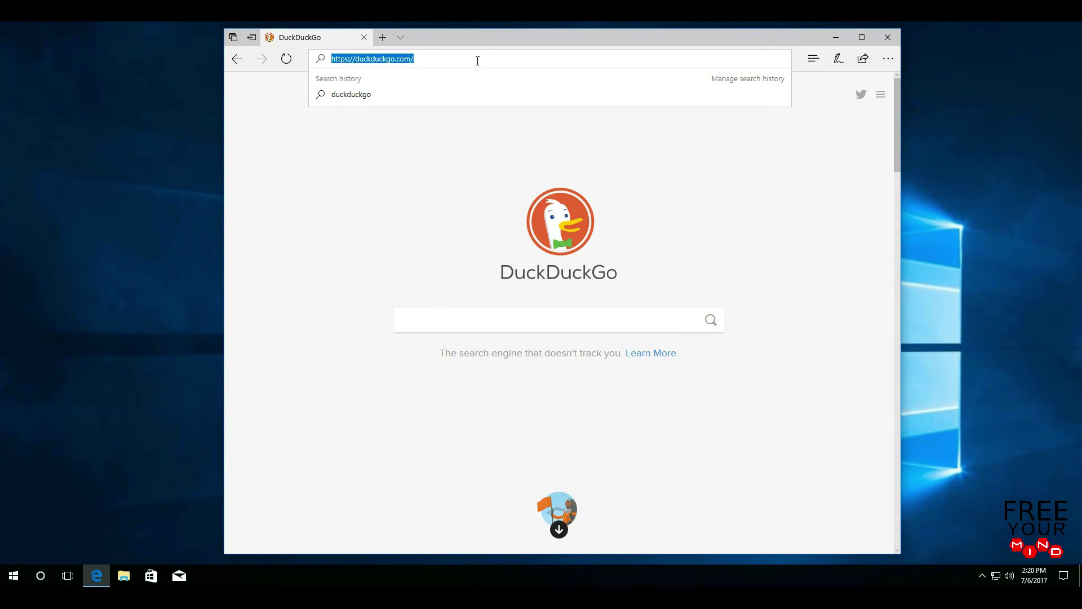
type("deluge-")
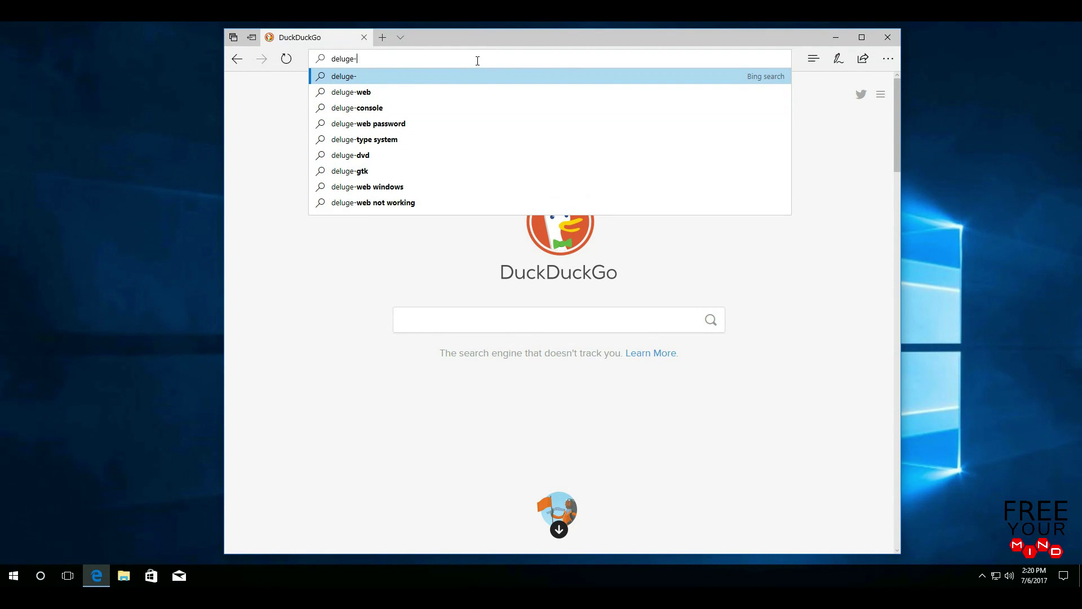
type("torrent")
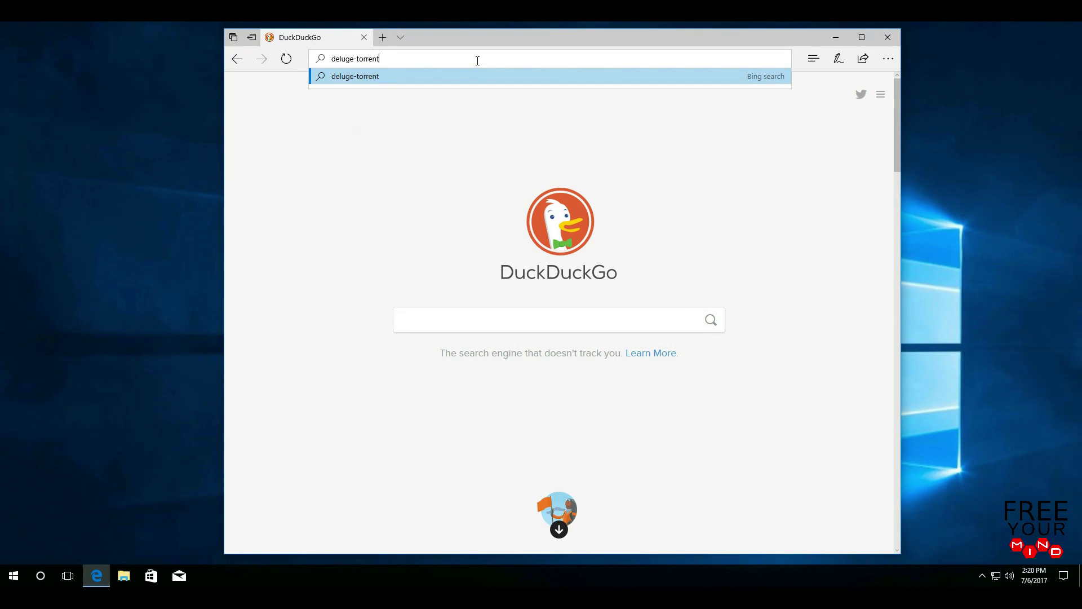
type(".org")
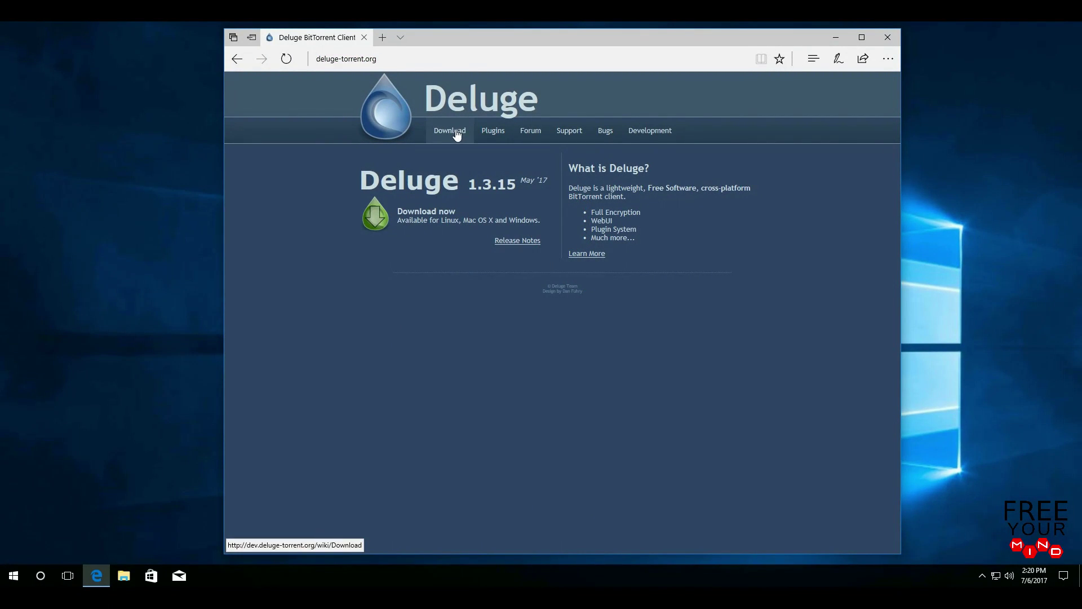
left_click(456, 134)
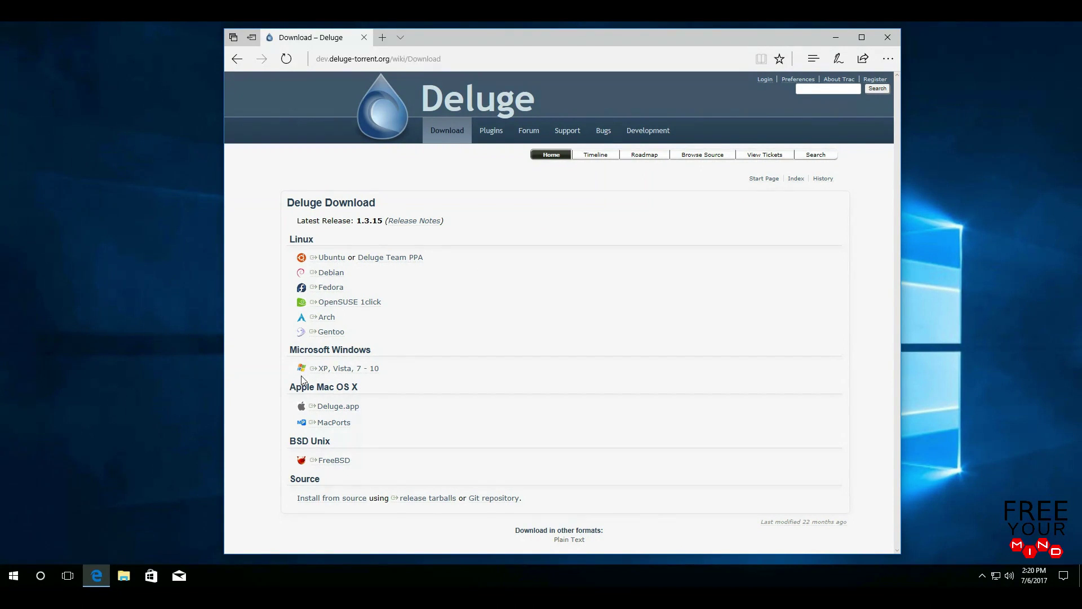
- Save deluge-1.3.15-win32-py2.7.exe from the 'XP, Vista, 7 - 10' Windows builds listing
left_click(359, 375)
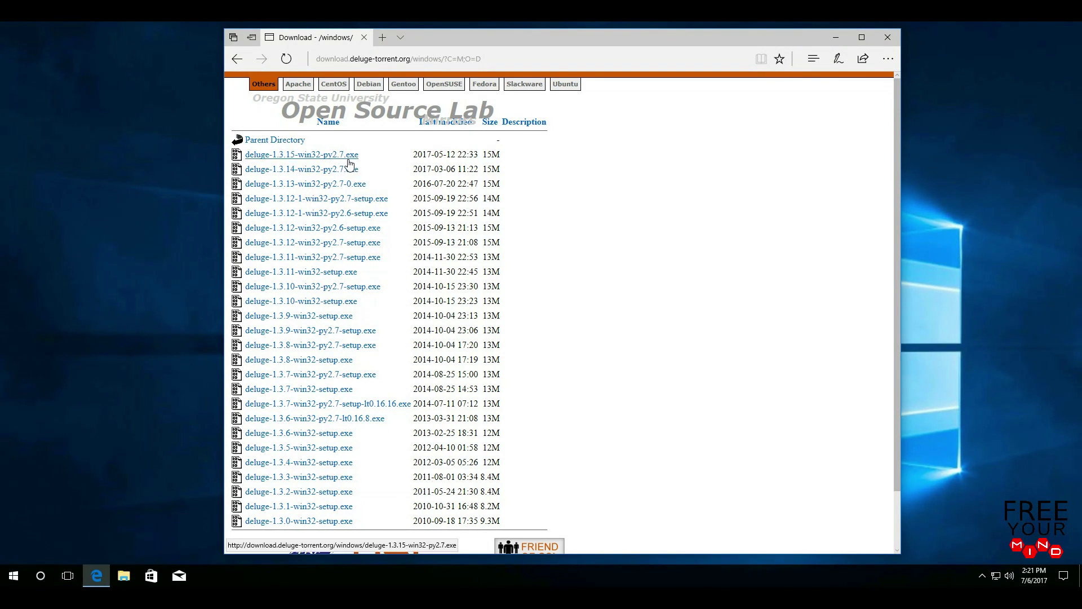
left_click(318, 156)
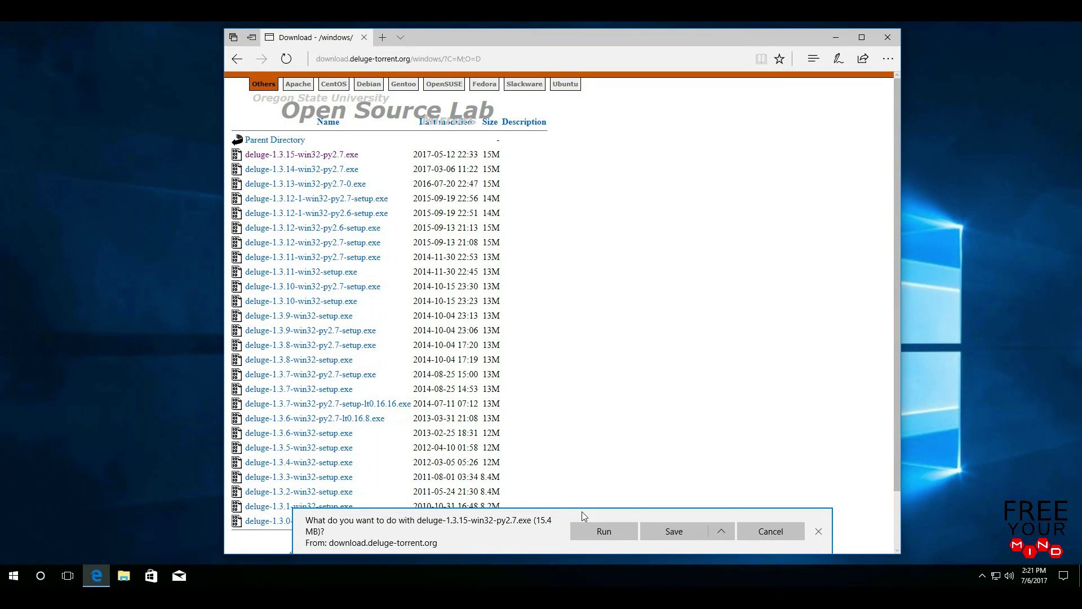
left_click(675, 536)
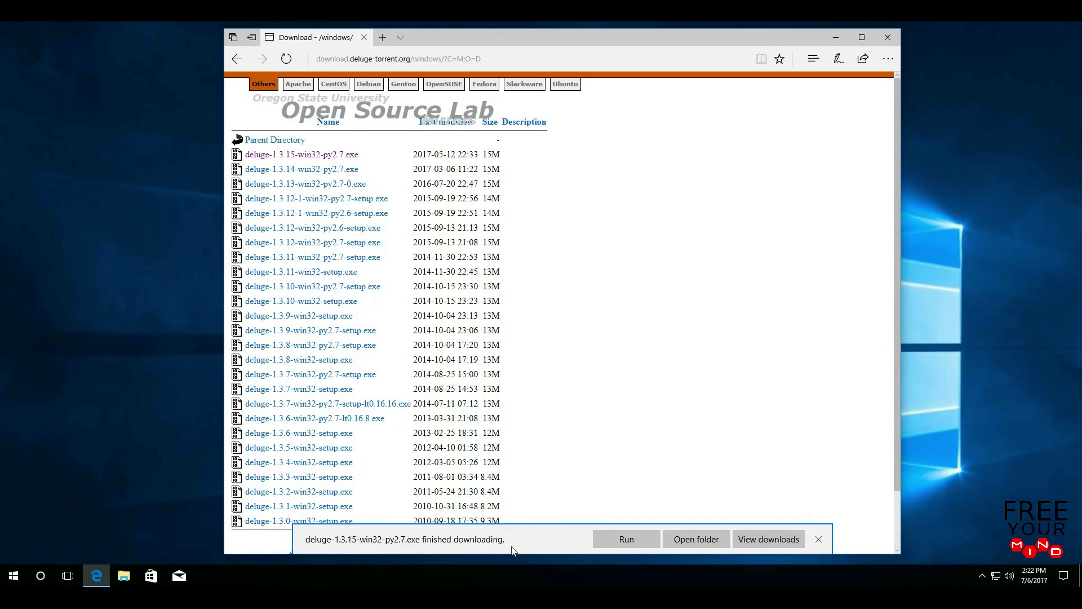
- Run the downloaded Deluge 1.3.15 installer, approve User Account Control, and bring up its setup wizard
left_click(637, 539)
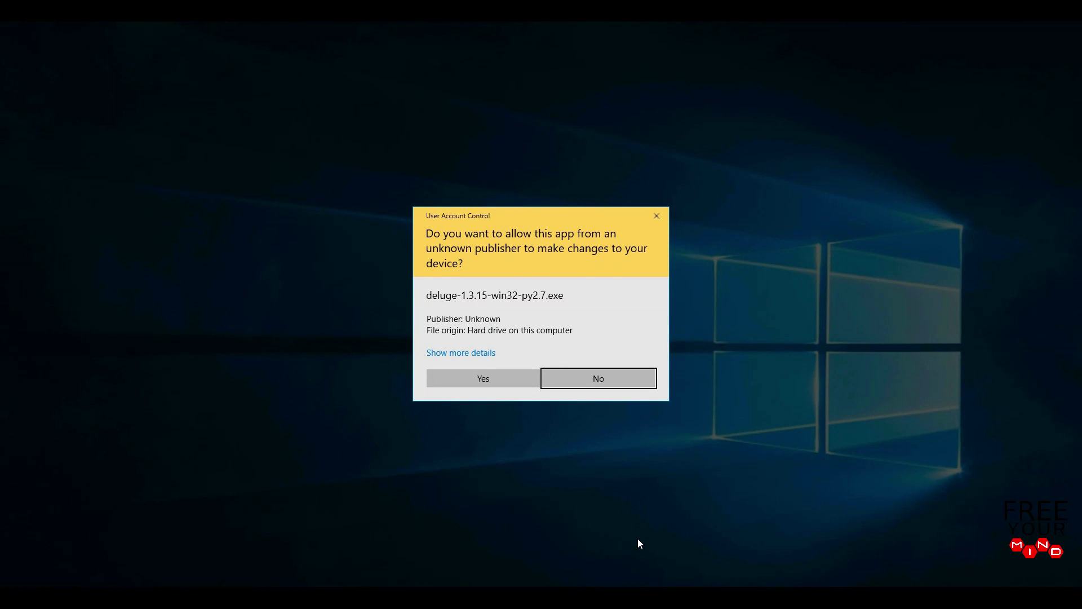
left_click(463, 381)
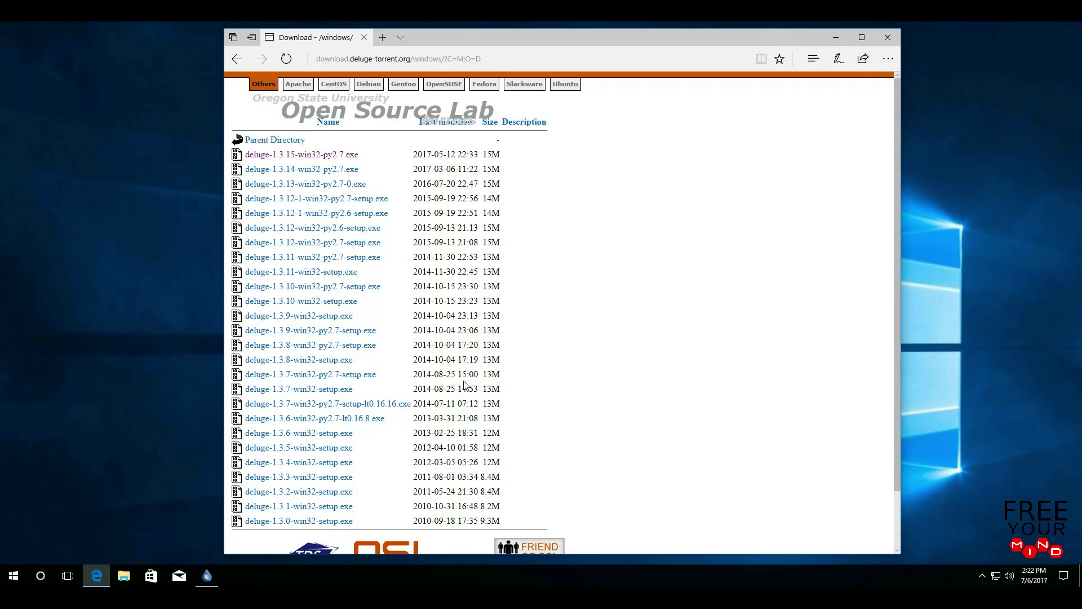
left_click(210, 577)
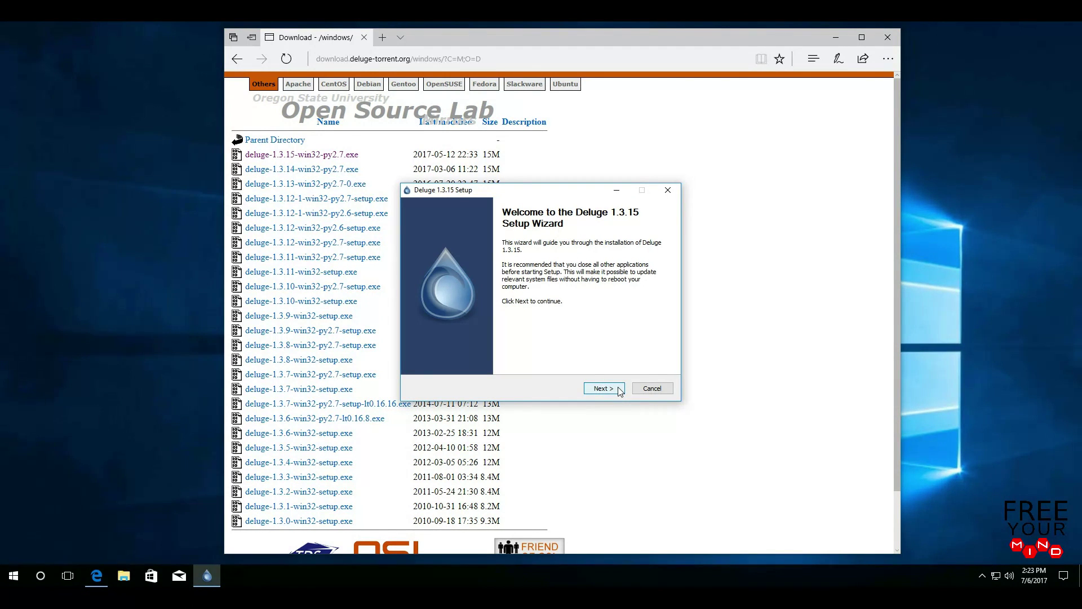
- Accept the license and install Deluge 1.3.15 with default components into C:\Program Files (x86)\Deluge
left_click(603, 389)
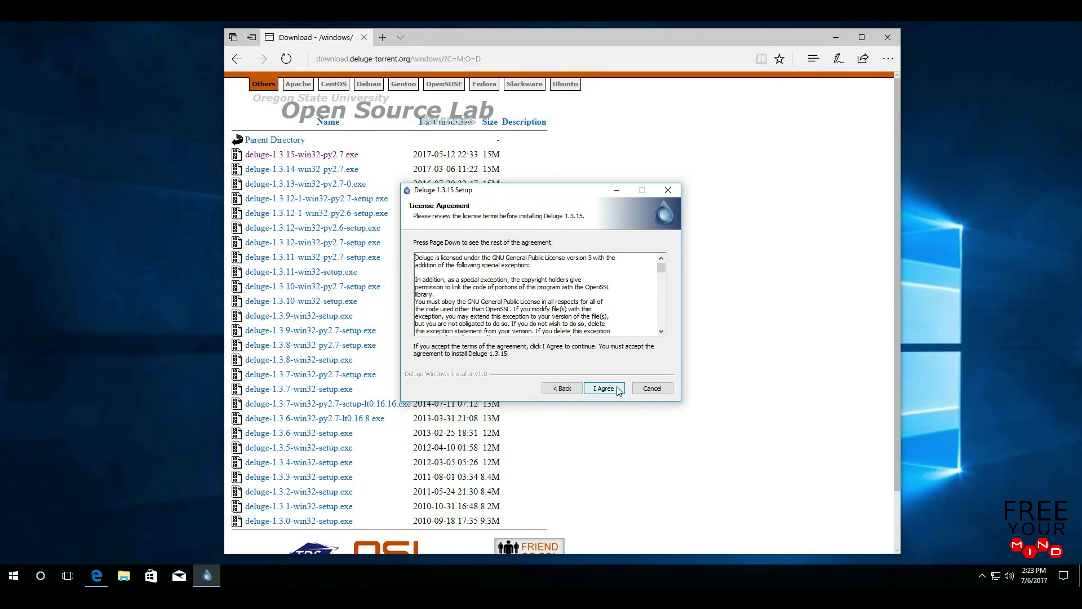
left_click(604, 389)
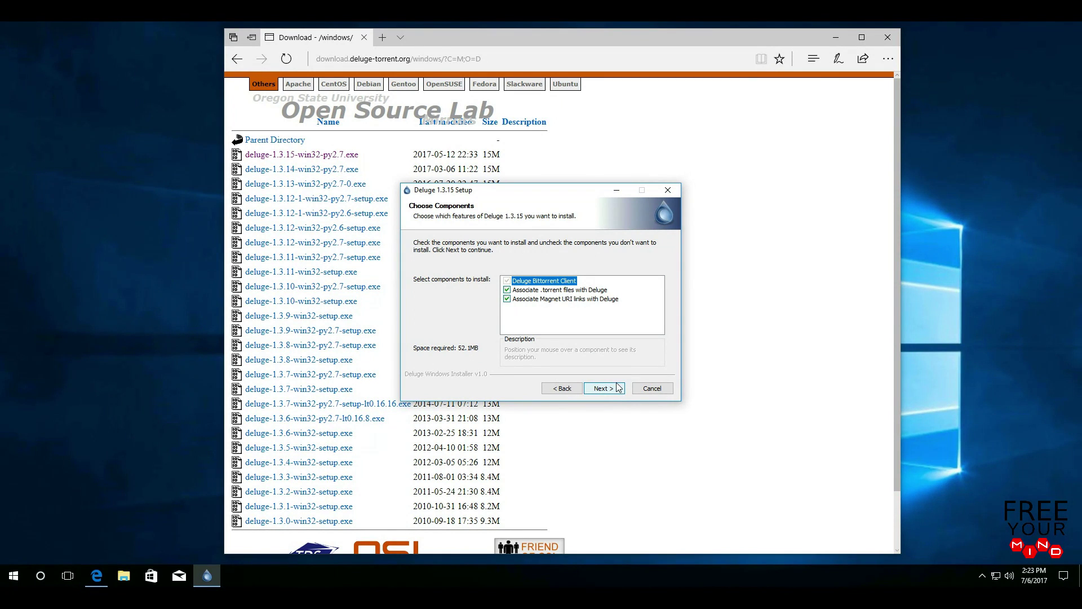
left_click(604, 389)
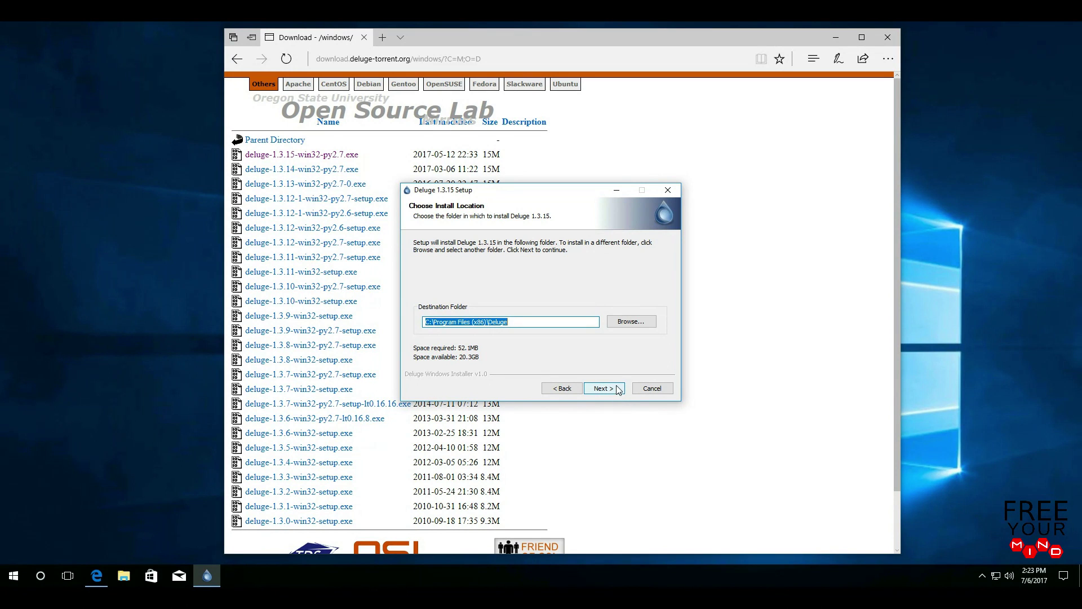
left_click(619, 394)
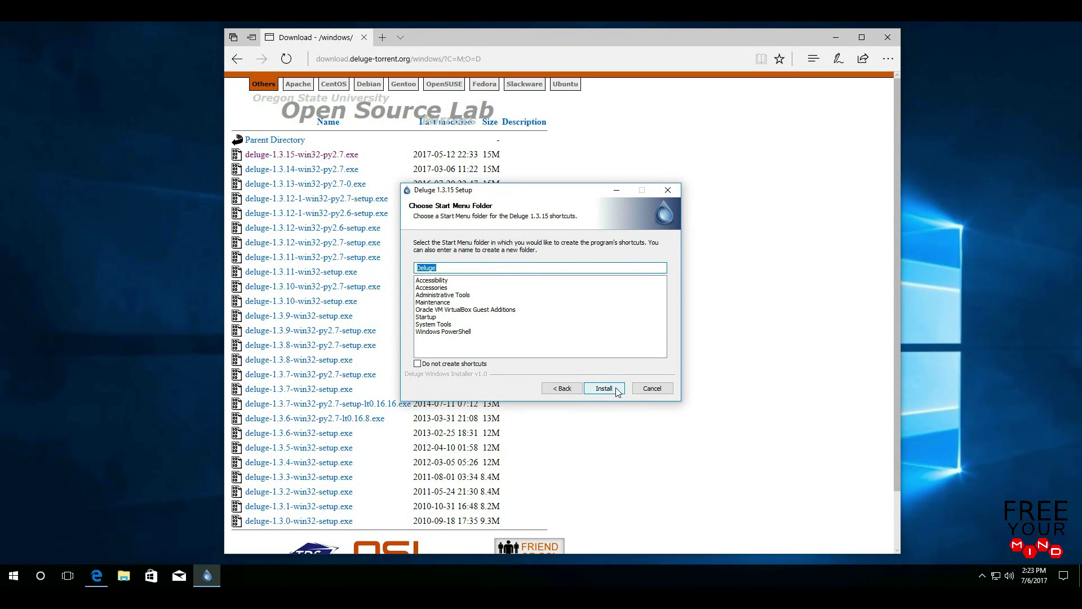
left_click(617, 390)
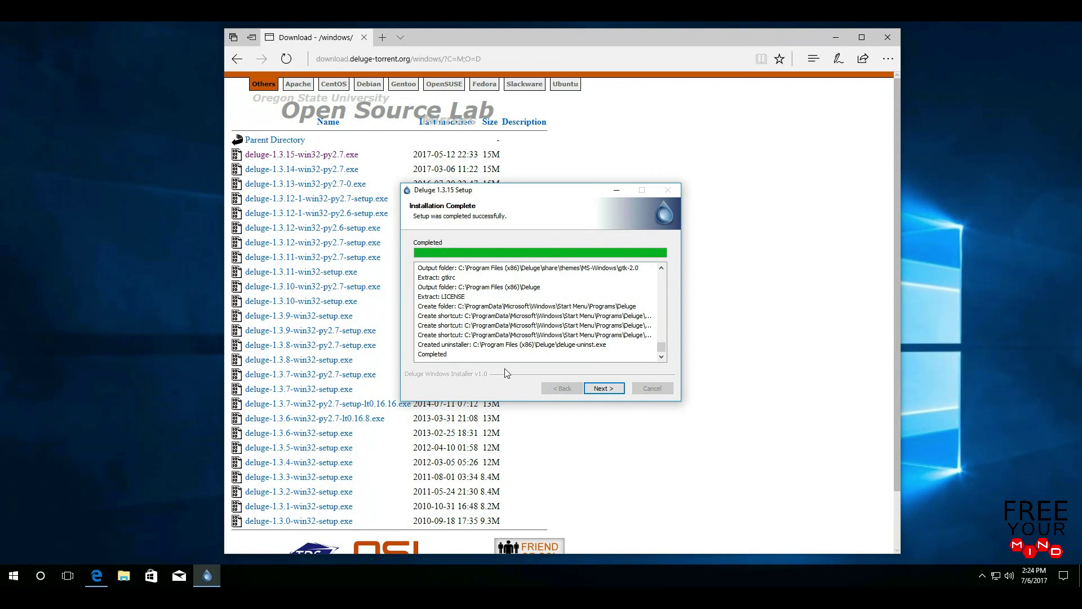
left_click(621, 391)
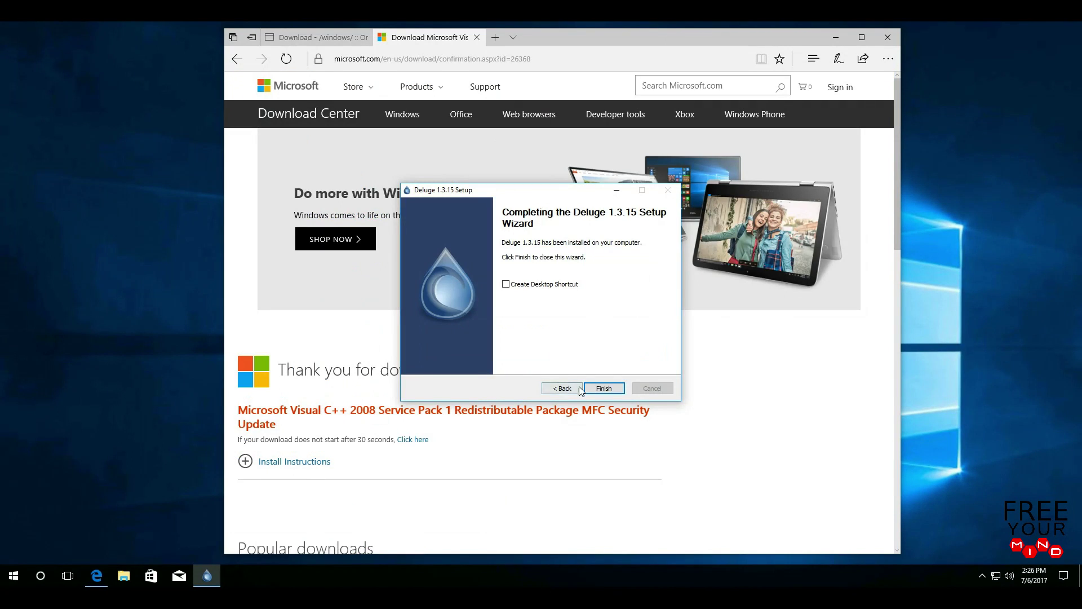
- Close the finished setup wizard and start Deluge from its folder in the Start menu
left_click(619, 390)
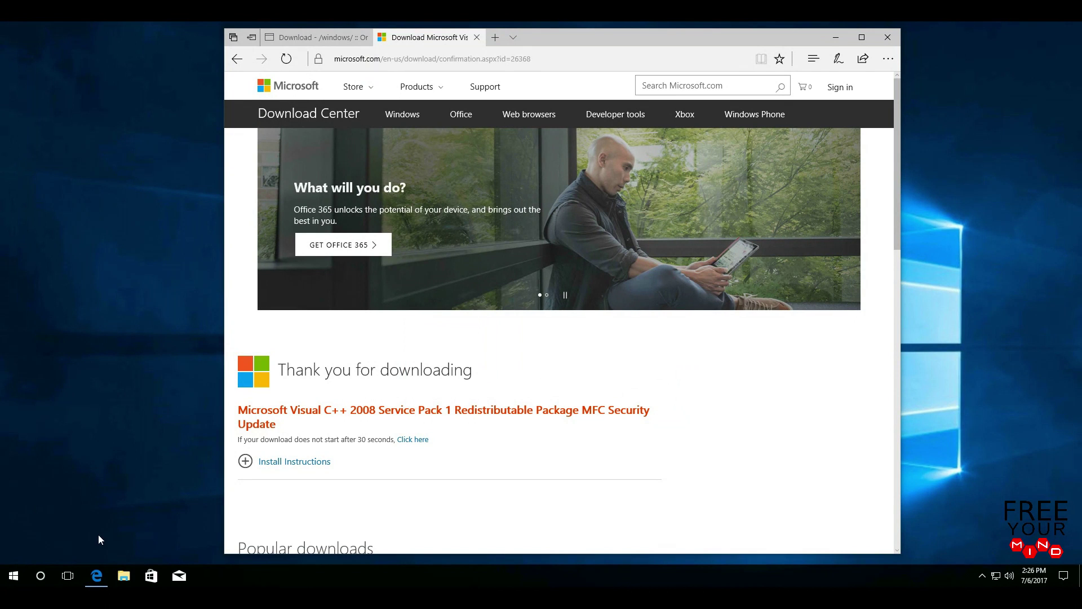
left_click(11, 573)
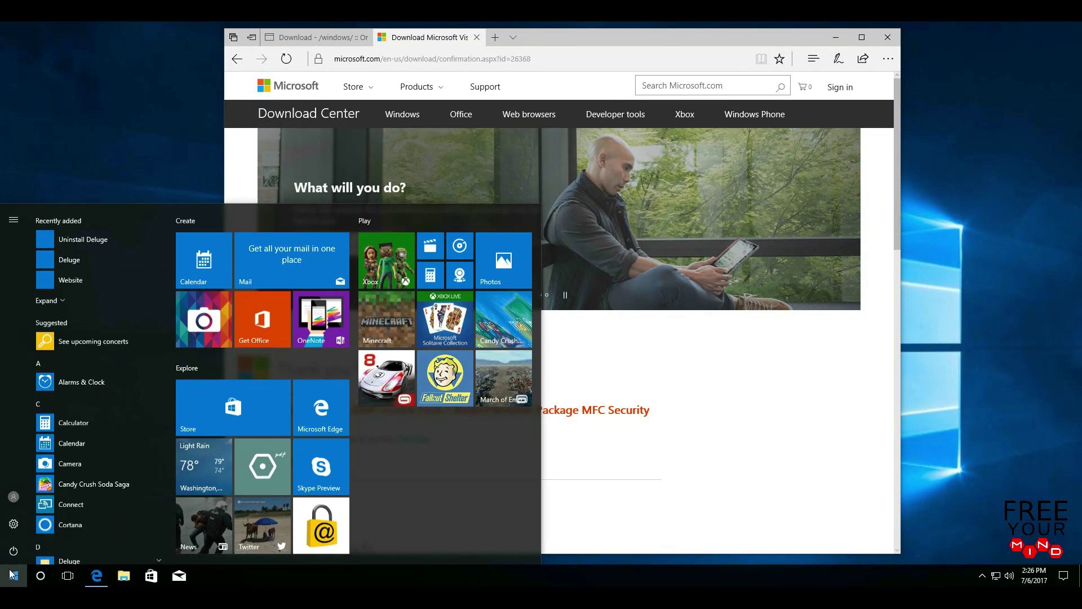
scroll(82, 513, "down", 2)
left_click_drag(171, 296, 171, 323)
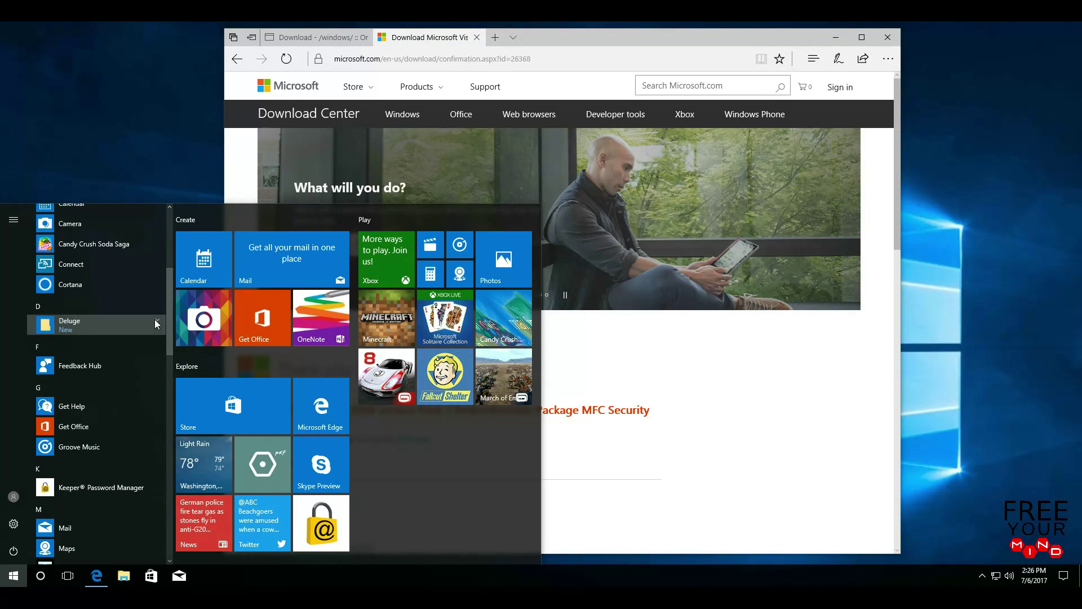
left_click(154, 319)
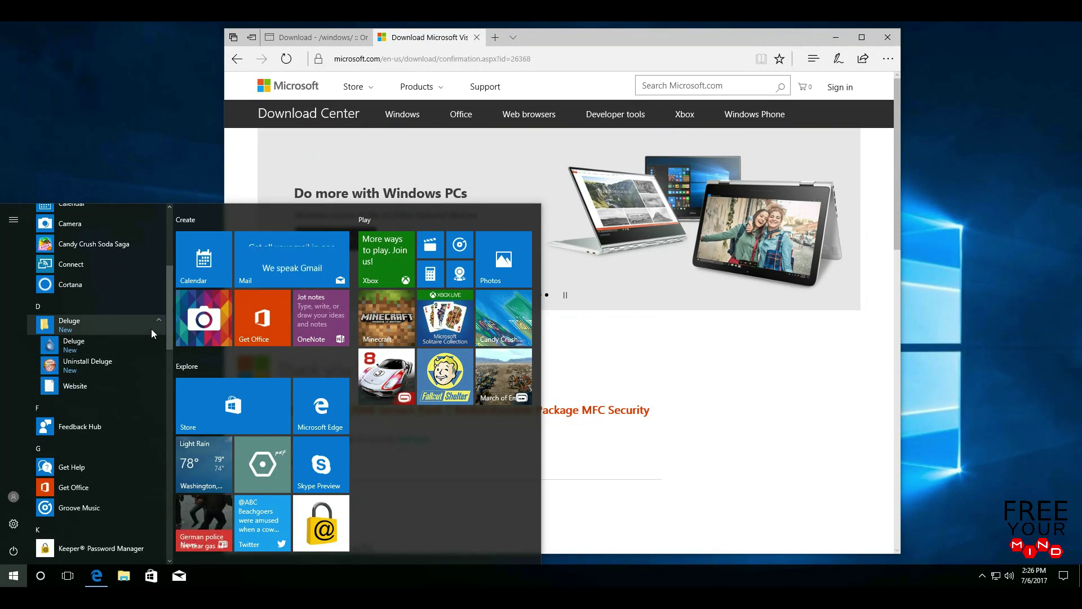
left_click(118, 346)
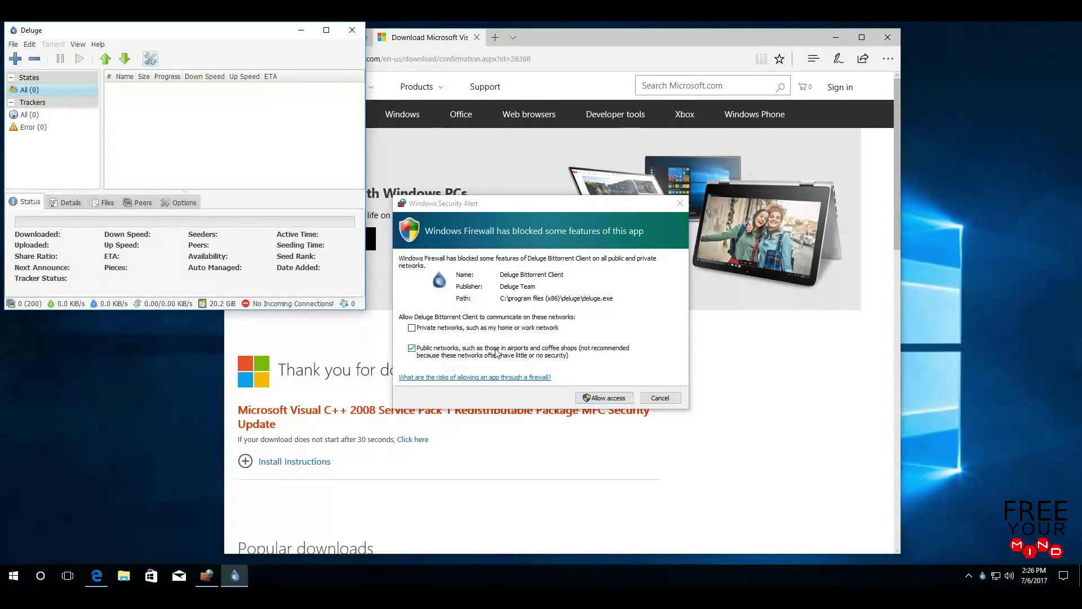
- Allow Deluge through the firewall on private and public networks, then enlarge its window
left_click(619, 398)
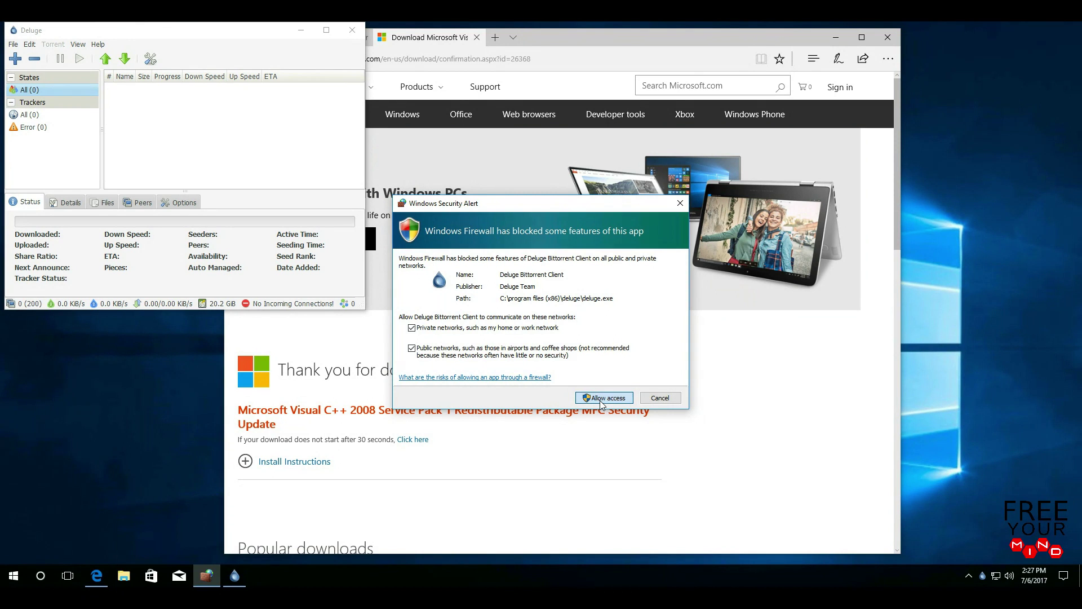
left_click(600, 398)
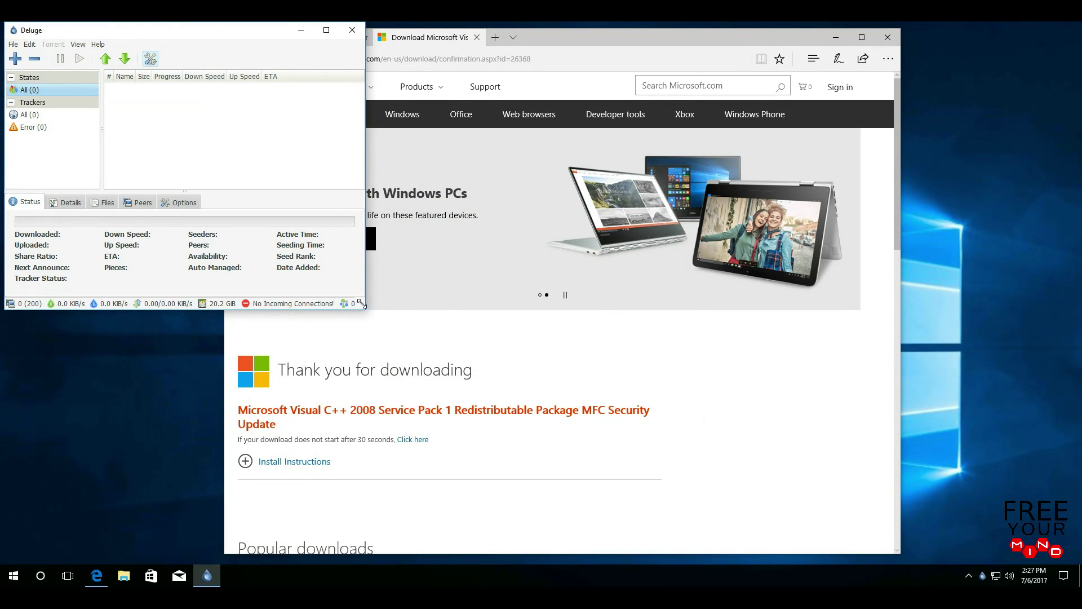
left_click_drag(364, 308, 645, 517)
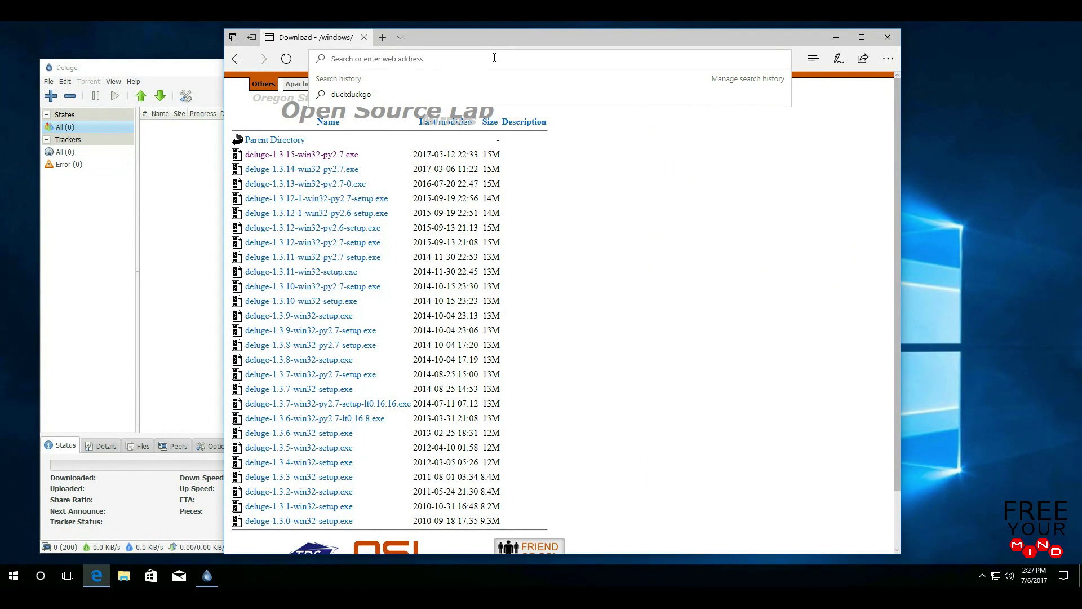
- Go to ubuntu.com and open its Alternative downloads page
type("ub")
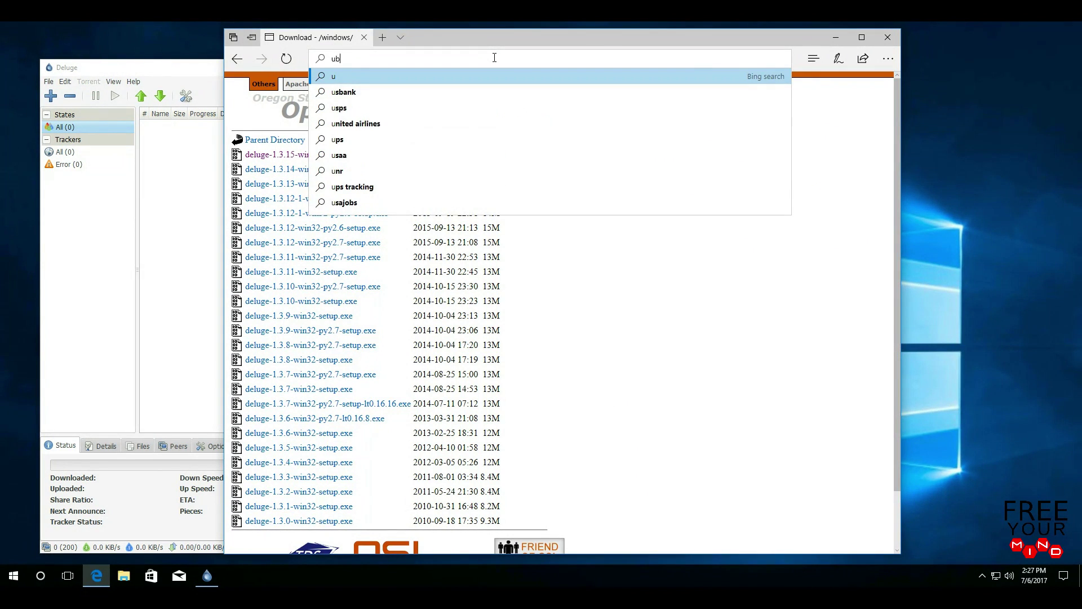
type("untu")
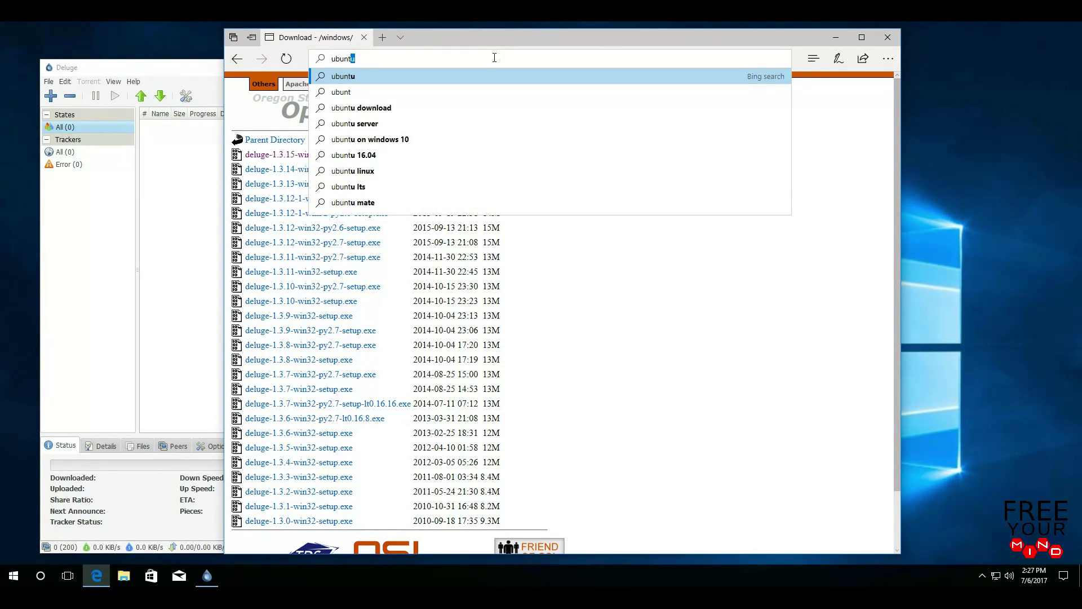
type(".com")
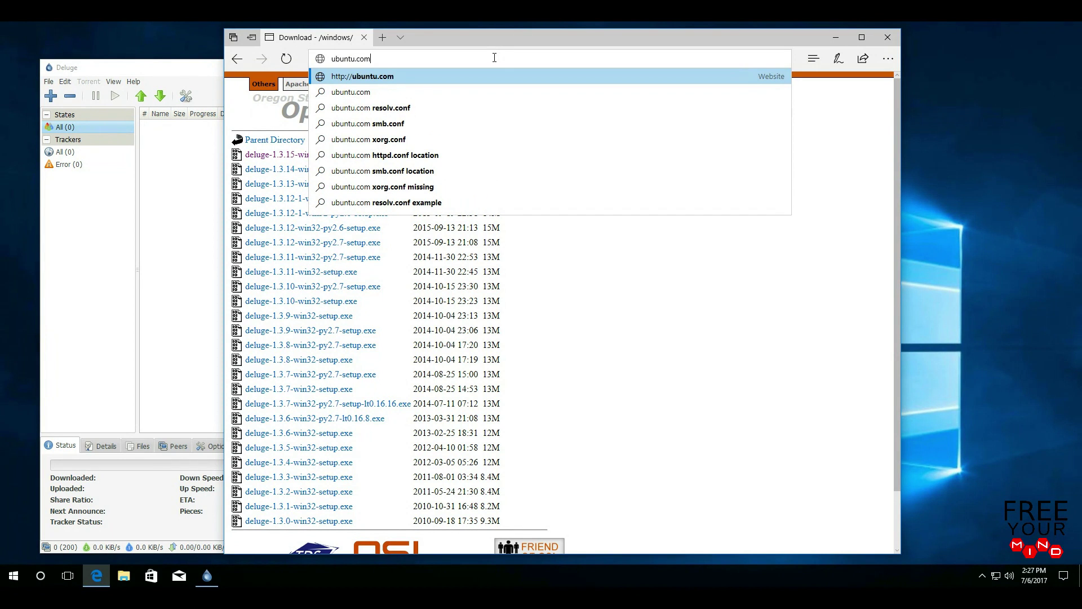
key("Return")
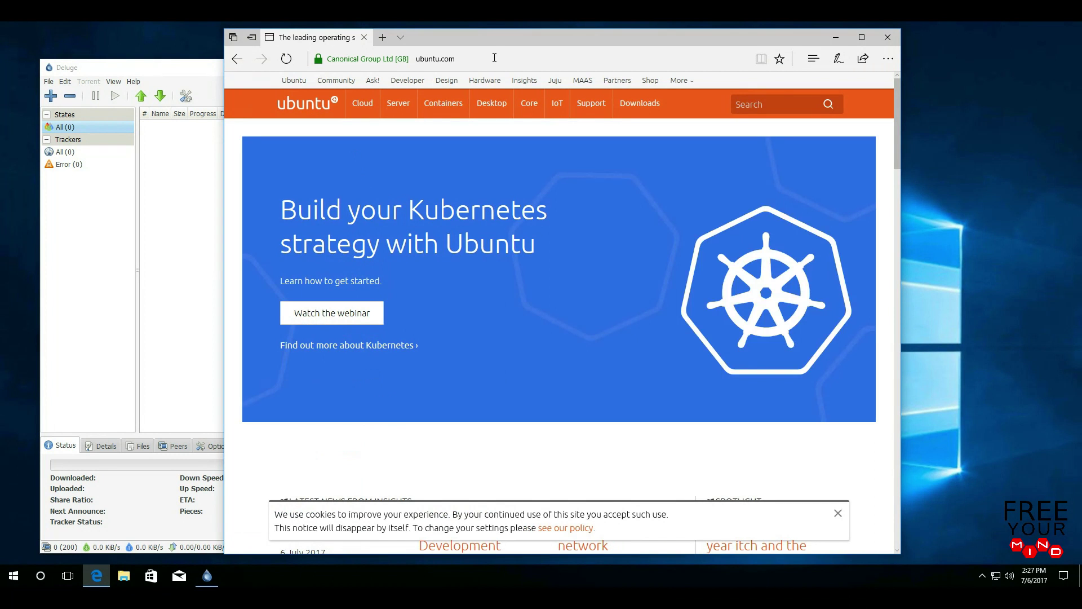
mouse_move(651, 103)
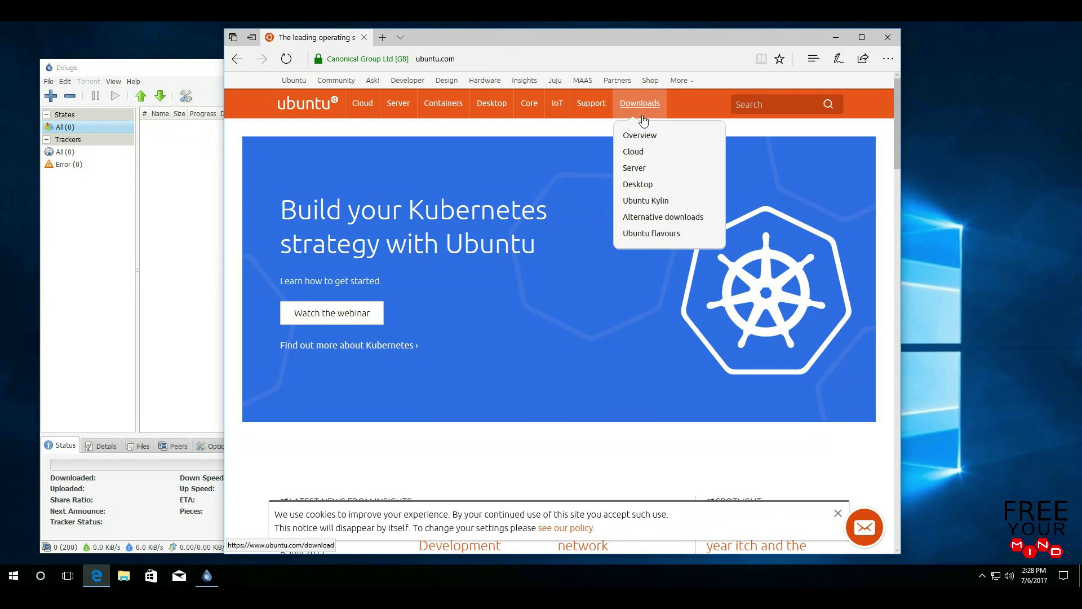
left_click(699, 220)
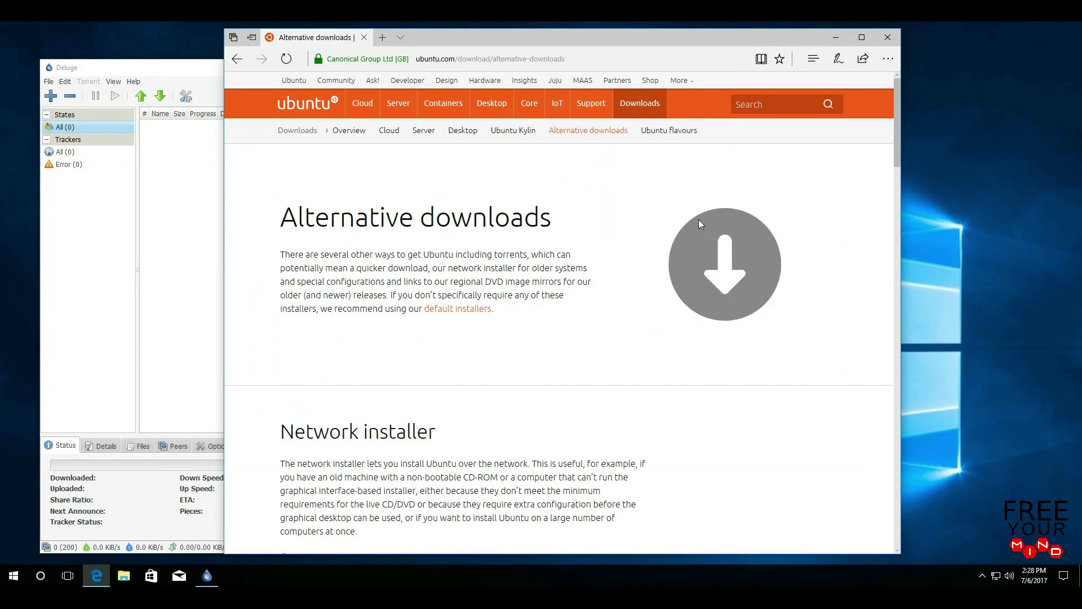
- Download the Ubuntu 17.04 Desktop (64-bit) torrent and open it
left_click_drag(895, 132, 894, 229)
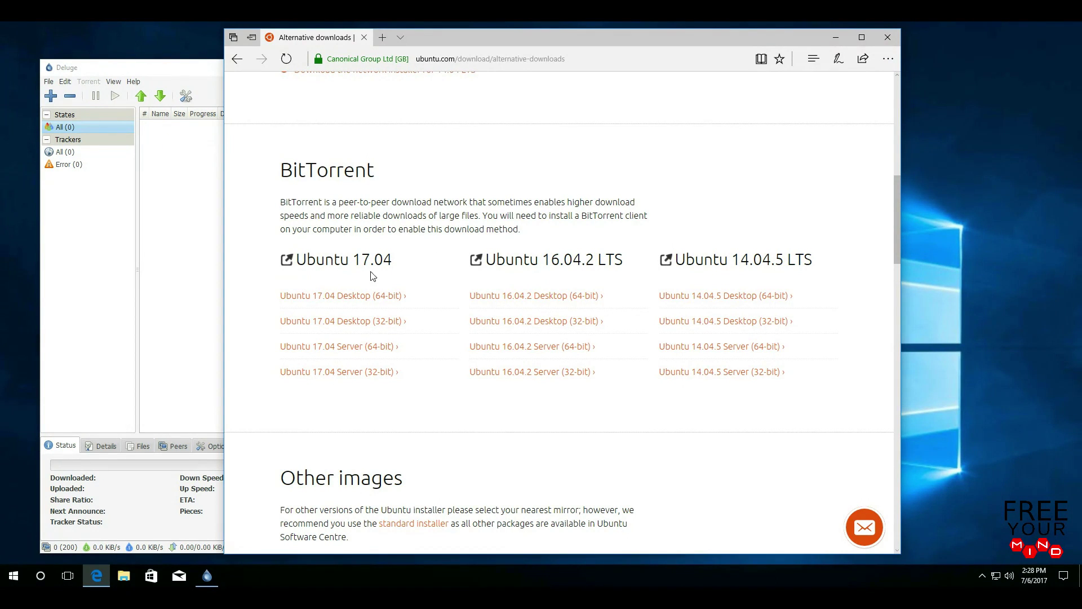
left_click(346, 302)
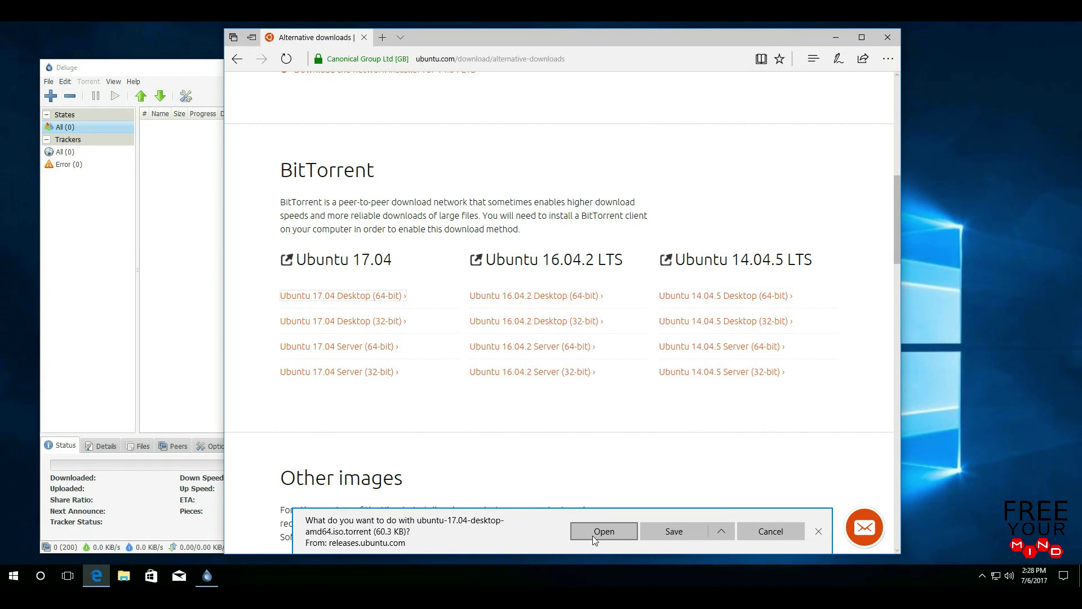
left_click(623, 538)
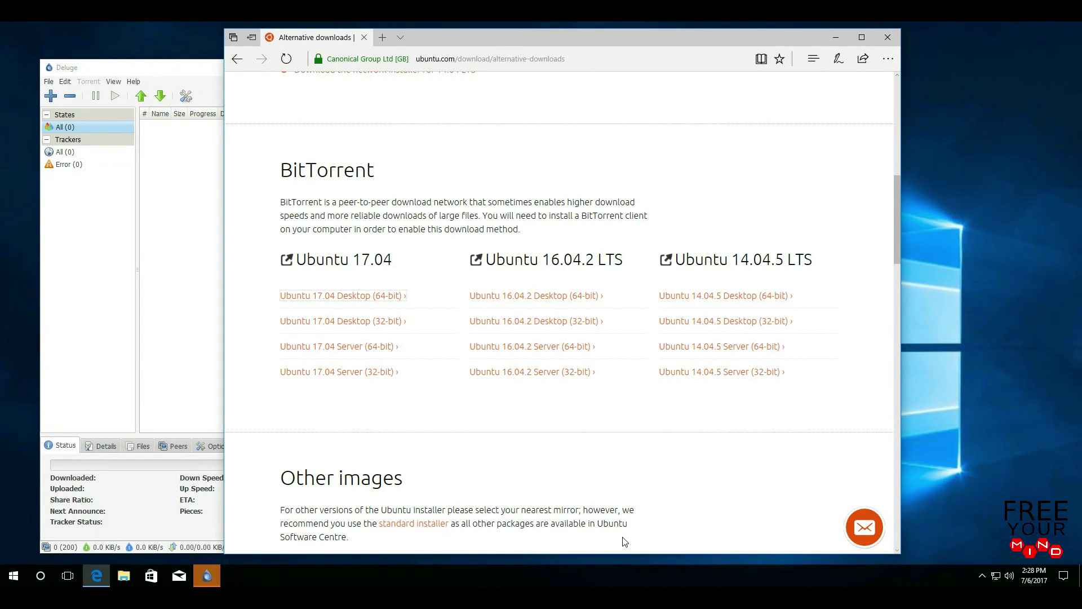
mouse_move(206, 582)
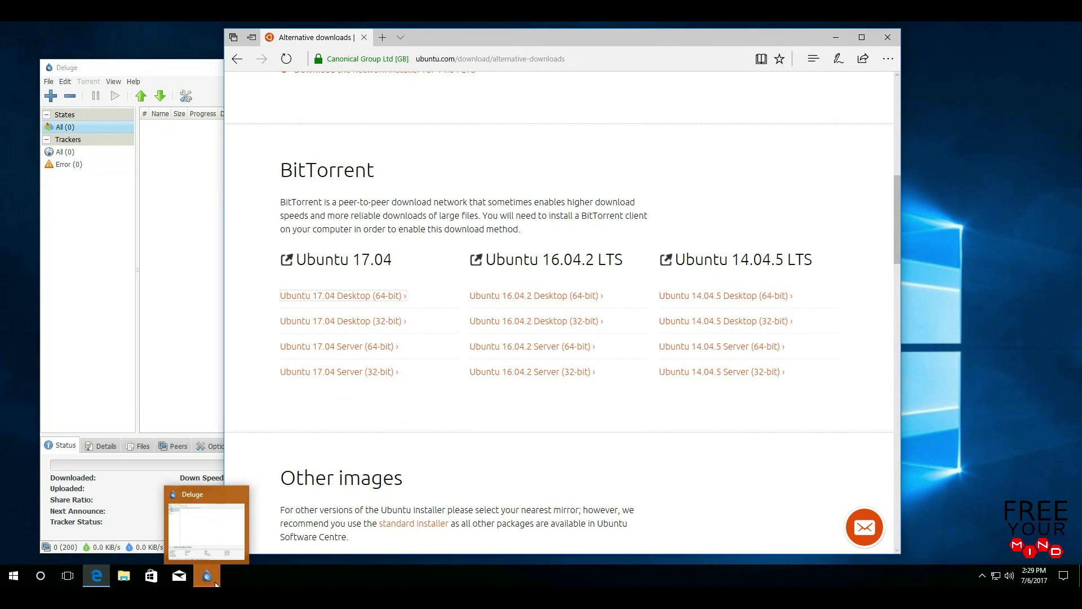
- Add the ubuntu-17.04-desktop-amd64.iso torrent in Deluge and move the window toward the centre
left_click(206, 581)
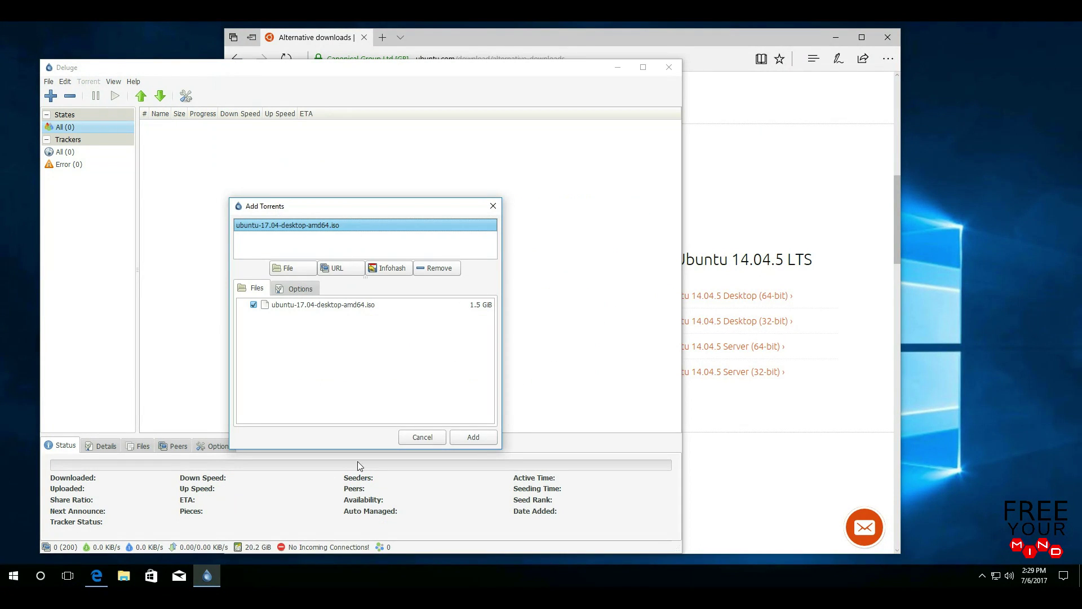
left_click(464, 440)
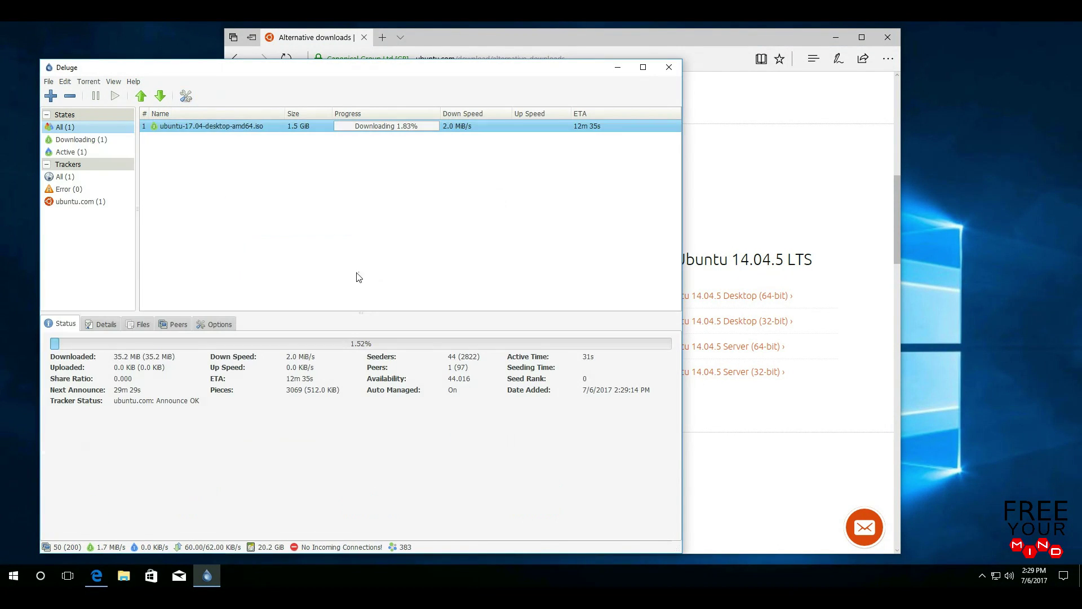
left_click_drag(347, 73, 481, 71)
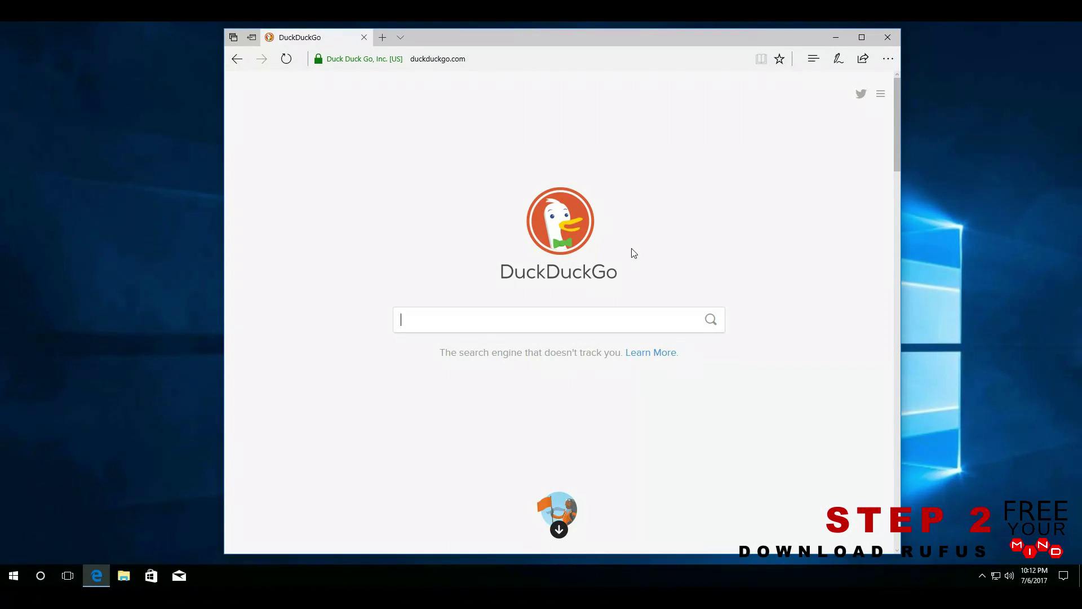
- Replace the DuckDuckGo address with rufus.akeo.ie and load the Rufus homepage
left_click(465, 60)
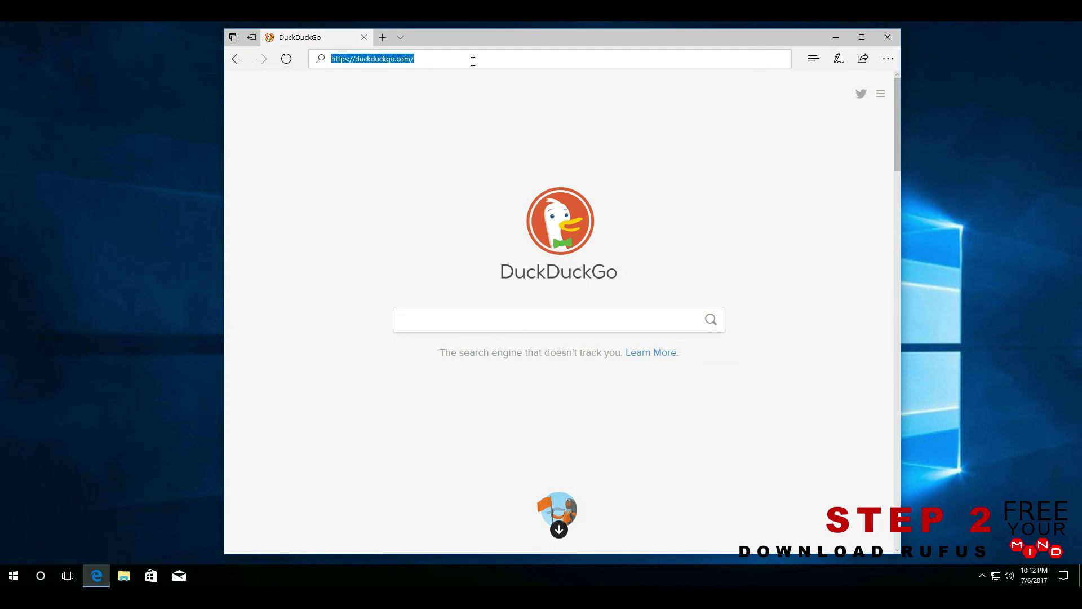
type("ru")
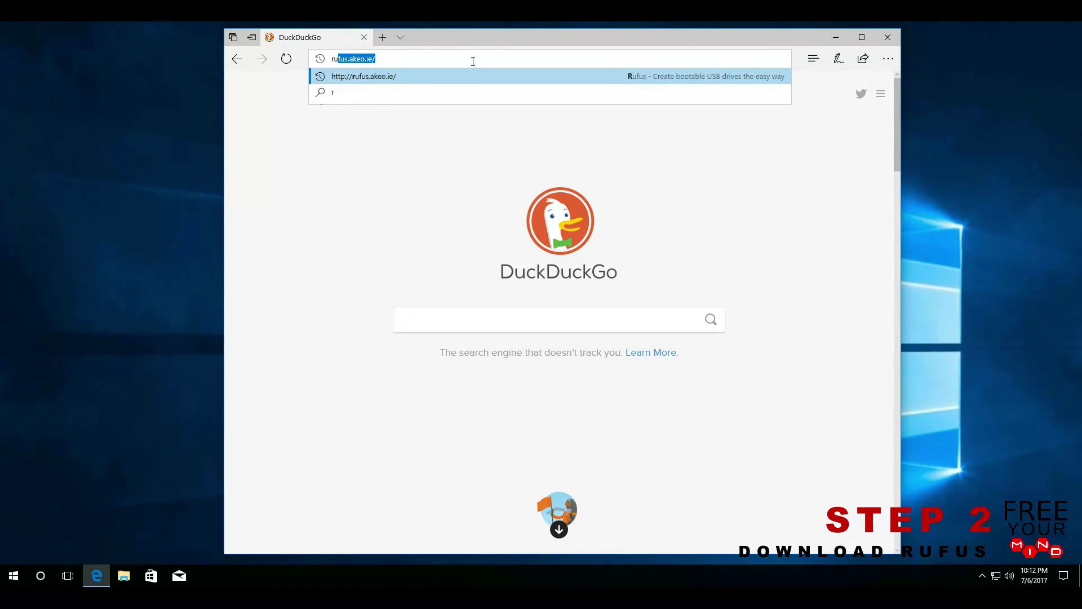
type("fus.ake")
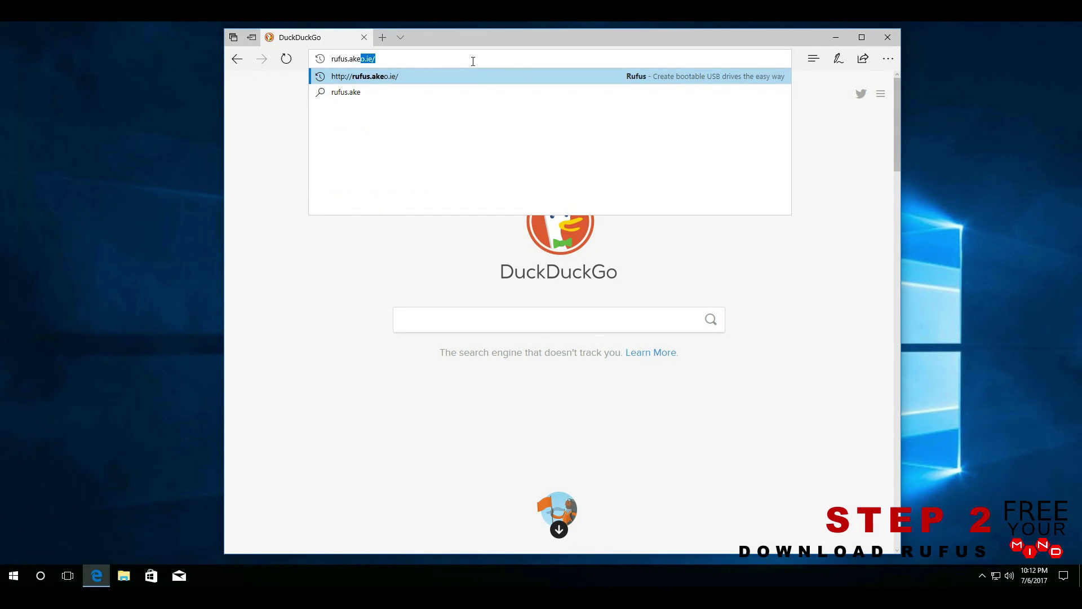
type("o.ie")
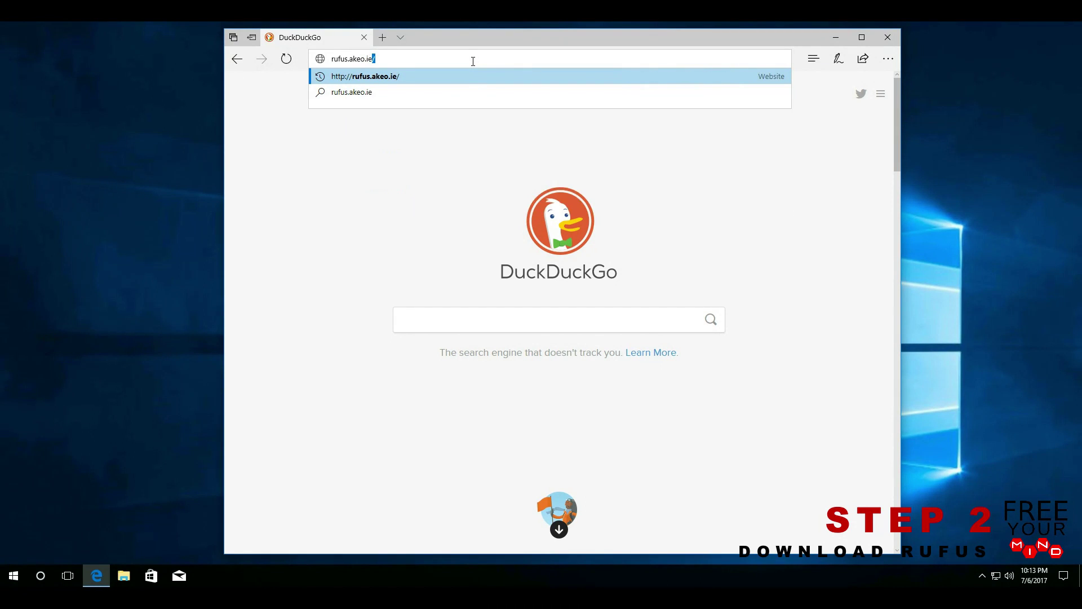
key("Return")
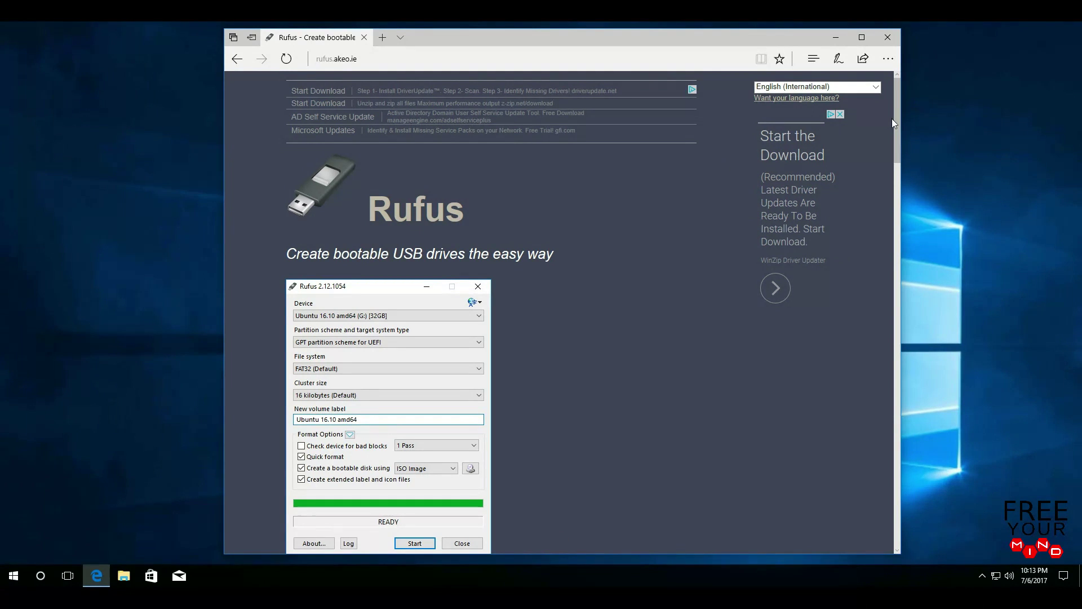
- Download rufus-2.15.exe from the Rufus page and run it
left_click_drag(897, 116, 897, 215)
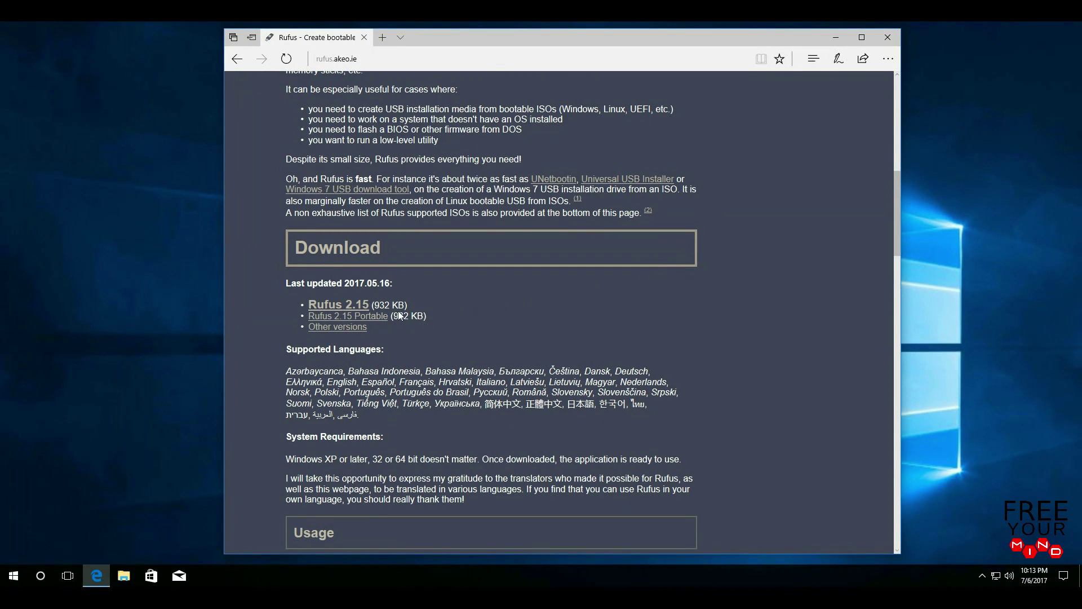
left_click(347, 309)
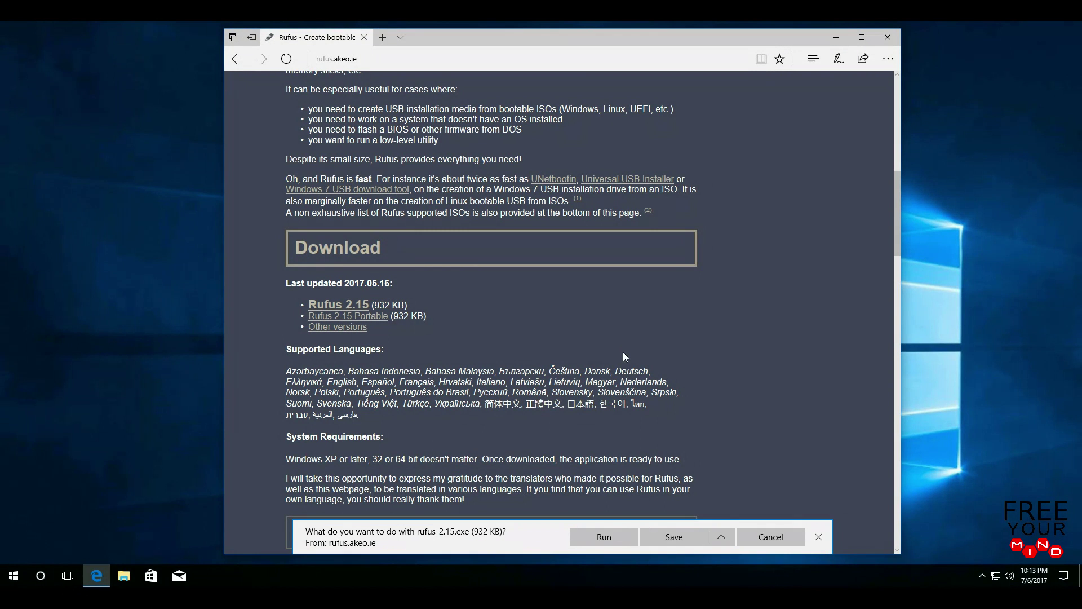
left_click(622, 536)
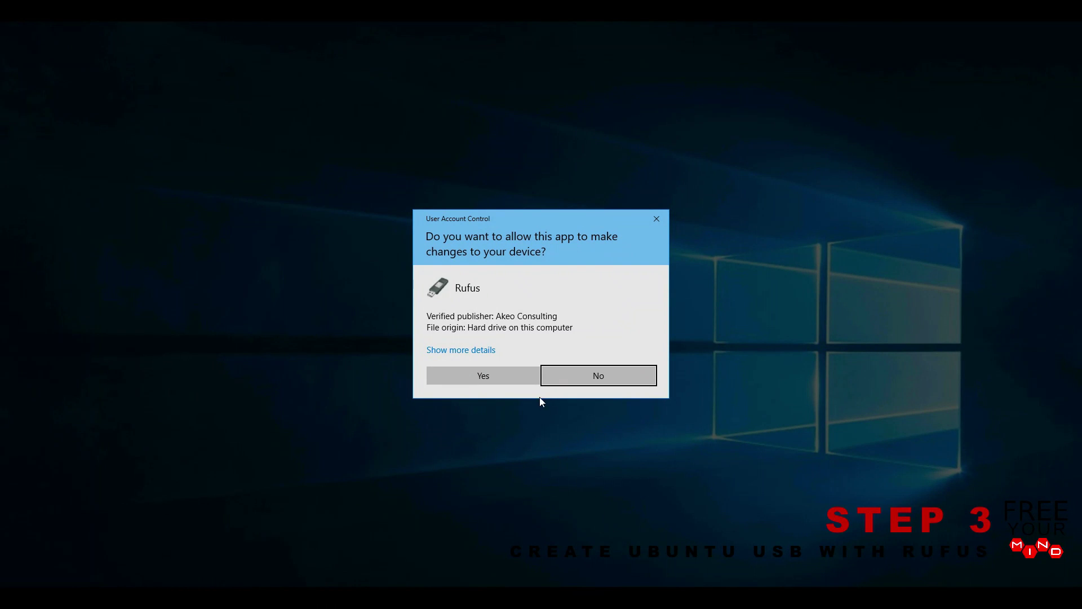
- Approve Rufus's administrator prompt and decline its online update checks
left_click(508, 376)
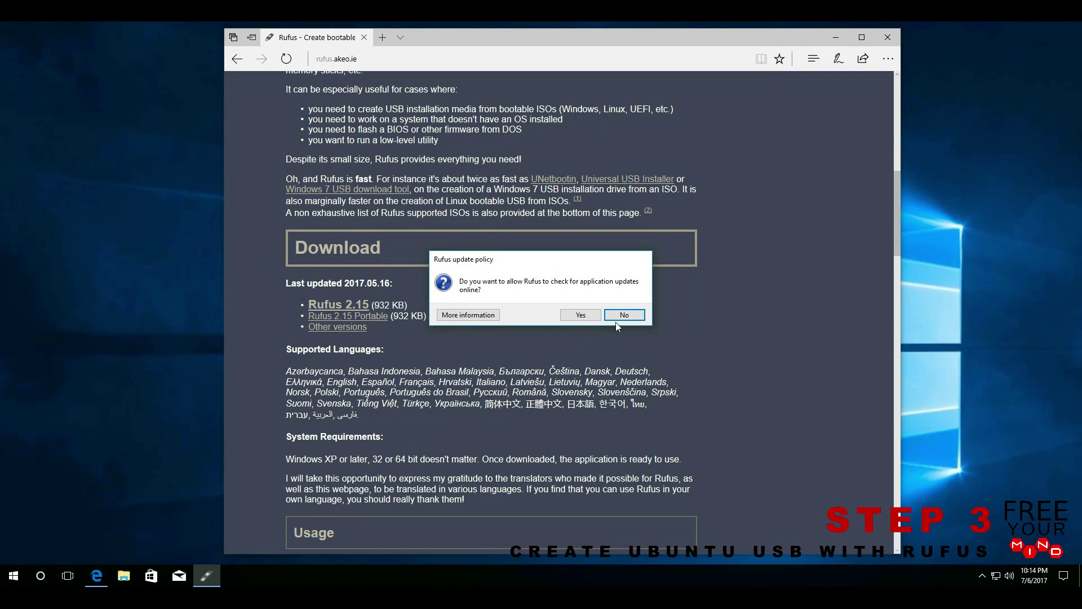
left_click(637, 319)
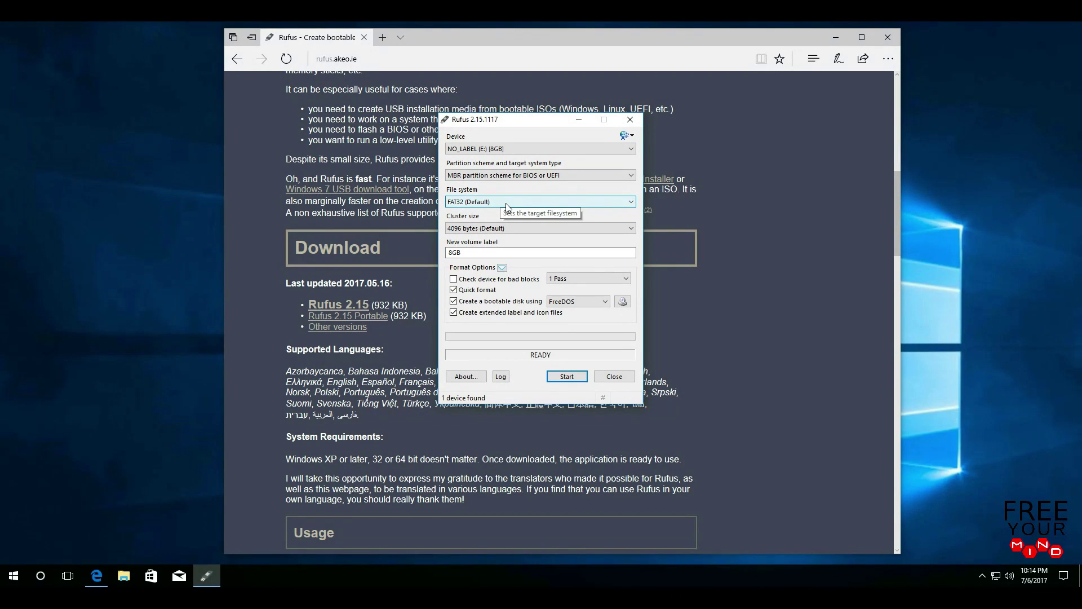
- Keep FAT32 as the file system, set the bootable disk type to ISO Image, and browse for the image
left_click(633, 204)
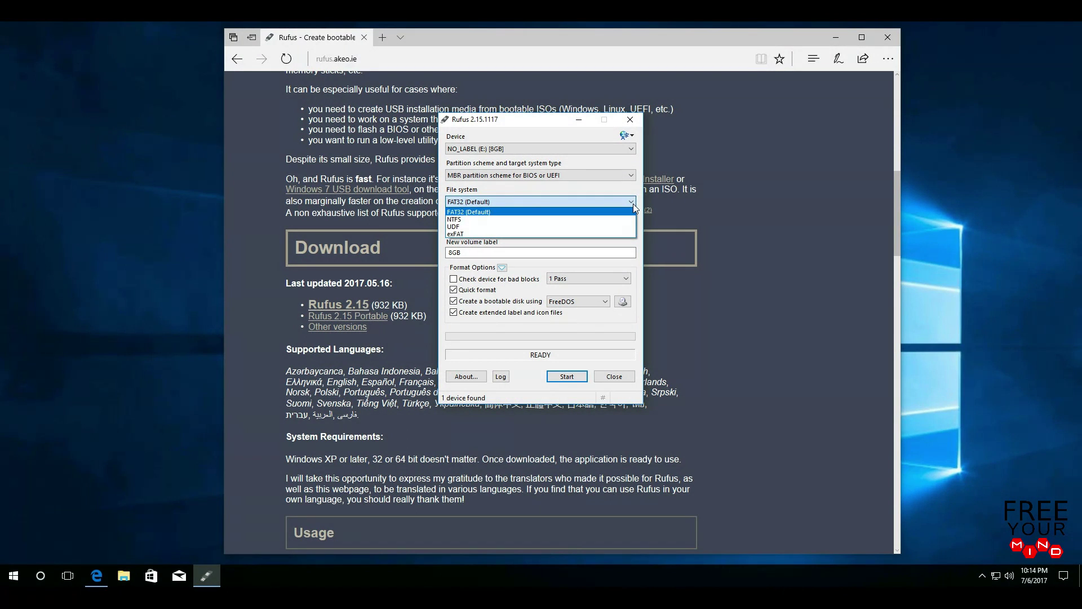
left_click(500, 213)
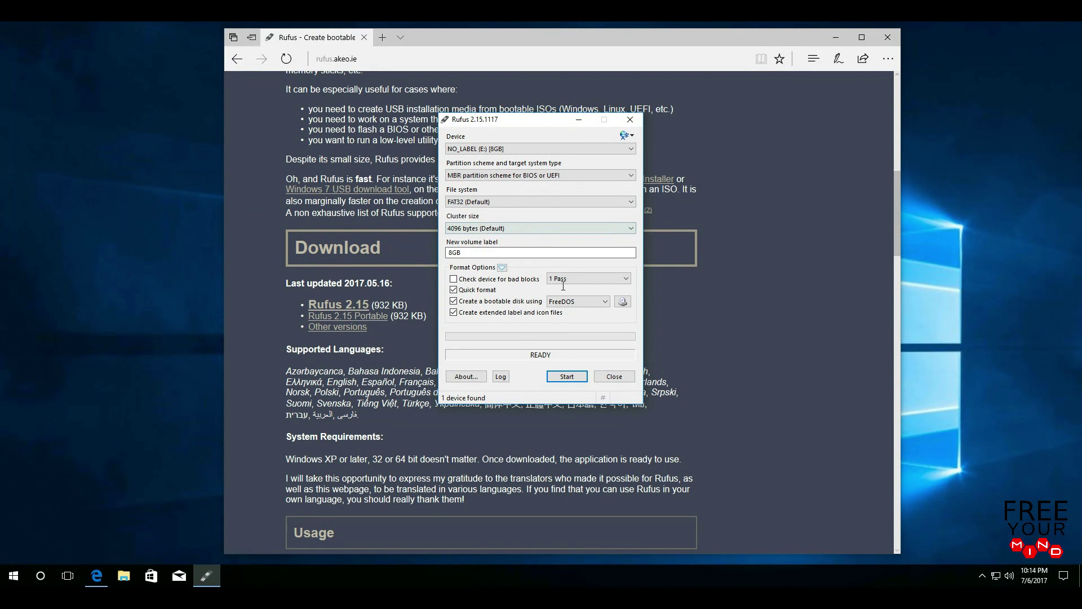
left_click(603, 303)
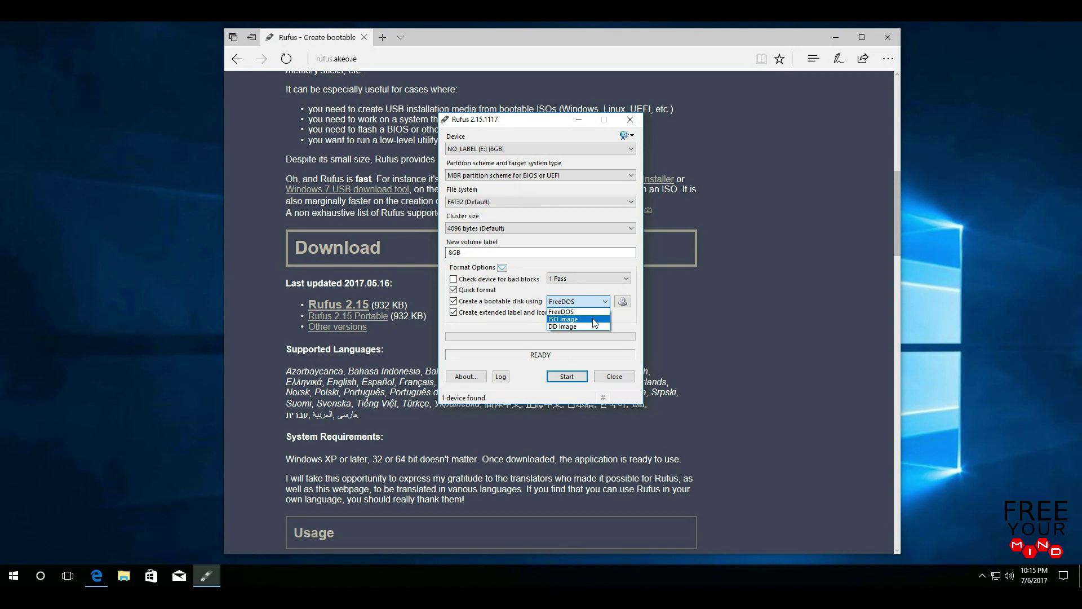
left_click(594, 320)
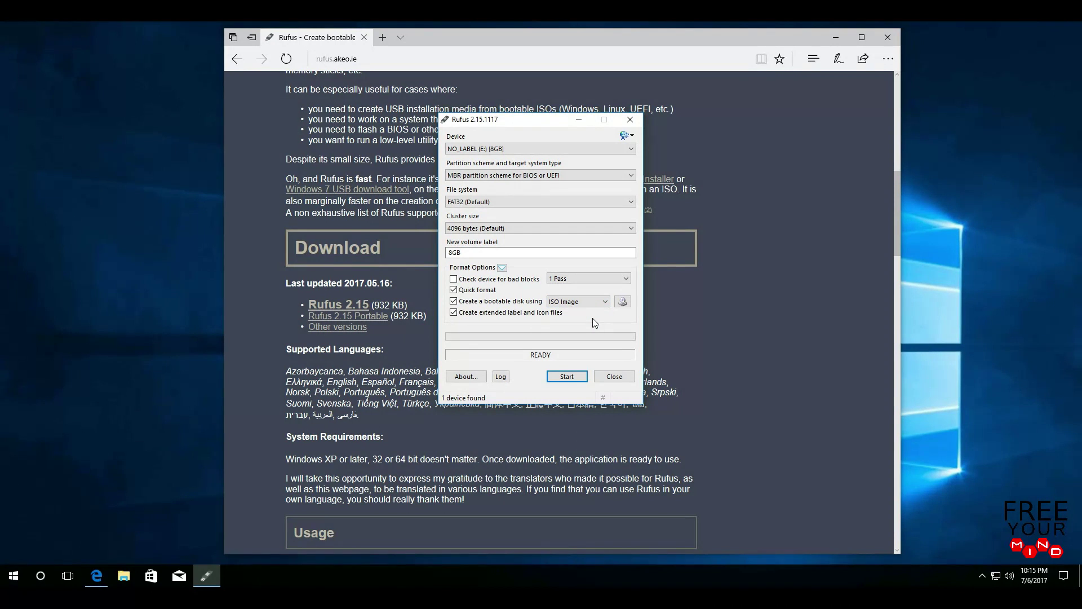
left_click(623, 302)
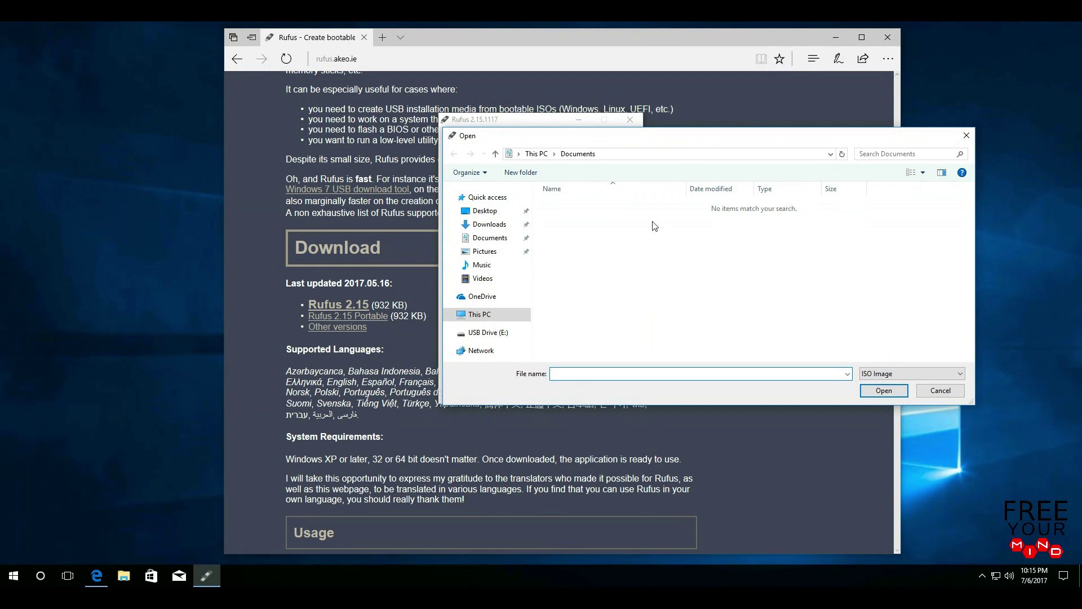
- Load ubuntu-17.04-desktop-amd64.iso from the Downloads folder into Rufus
left_click_drag(690, 137, 519, 177)
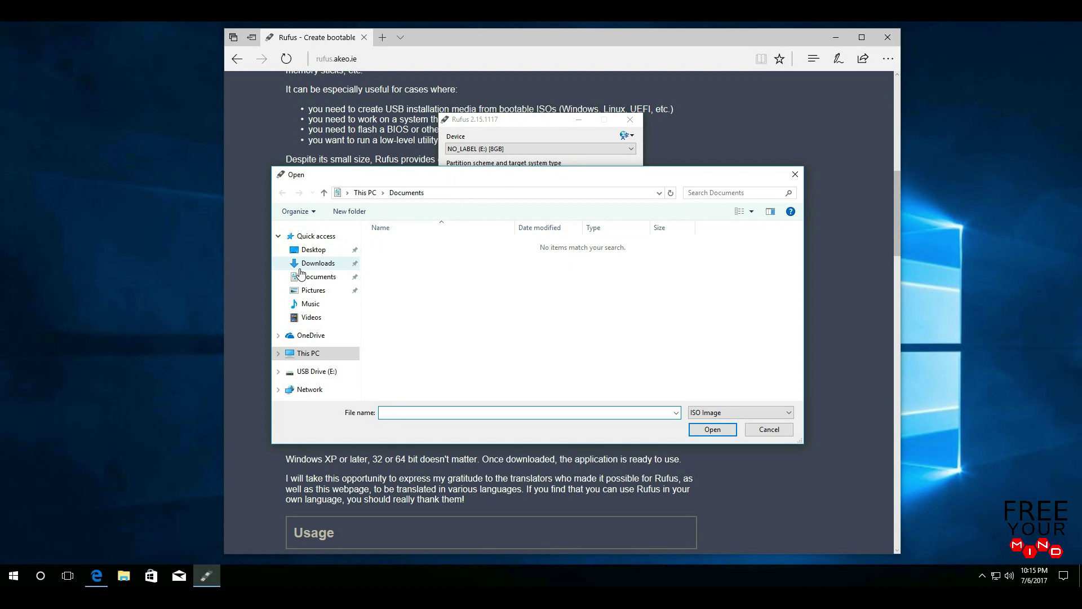
left_click(346, 270)
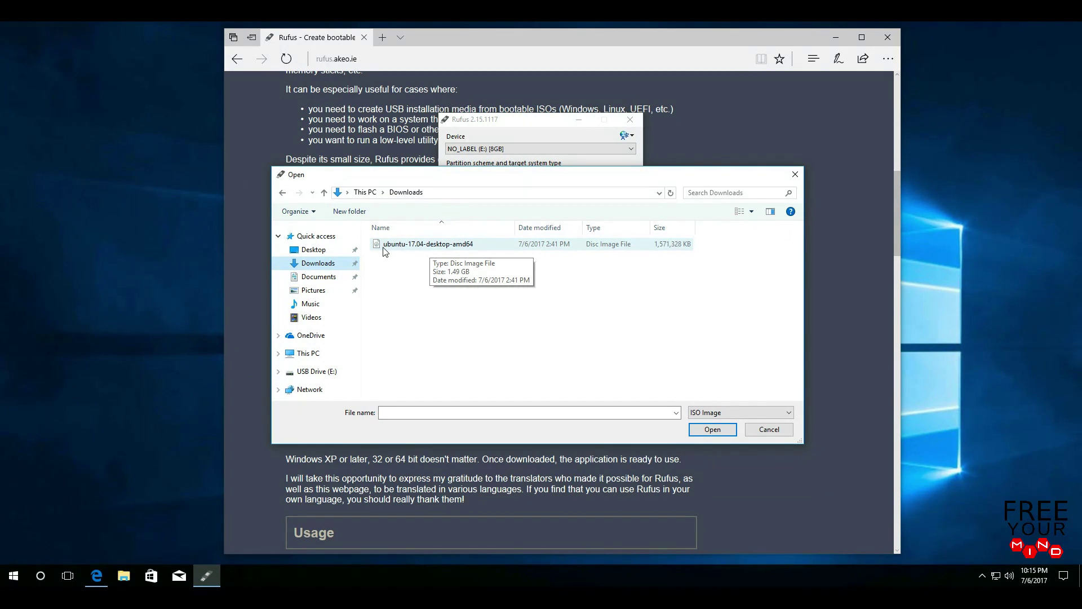
left_click(489, 249)
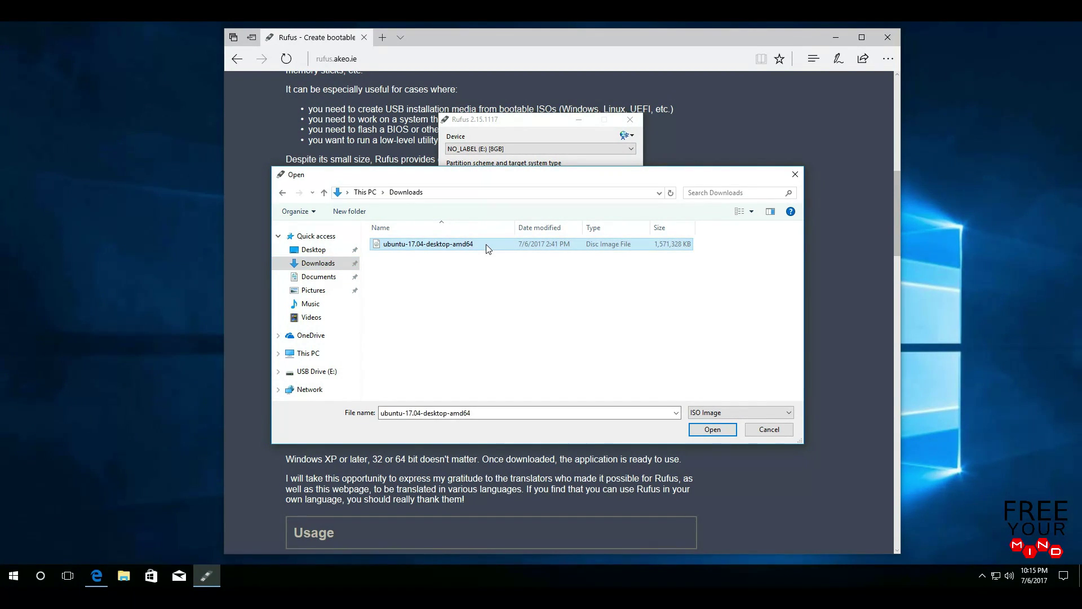
left_click(726, 432)
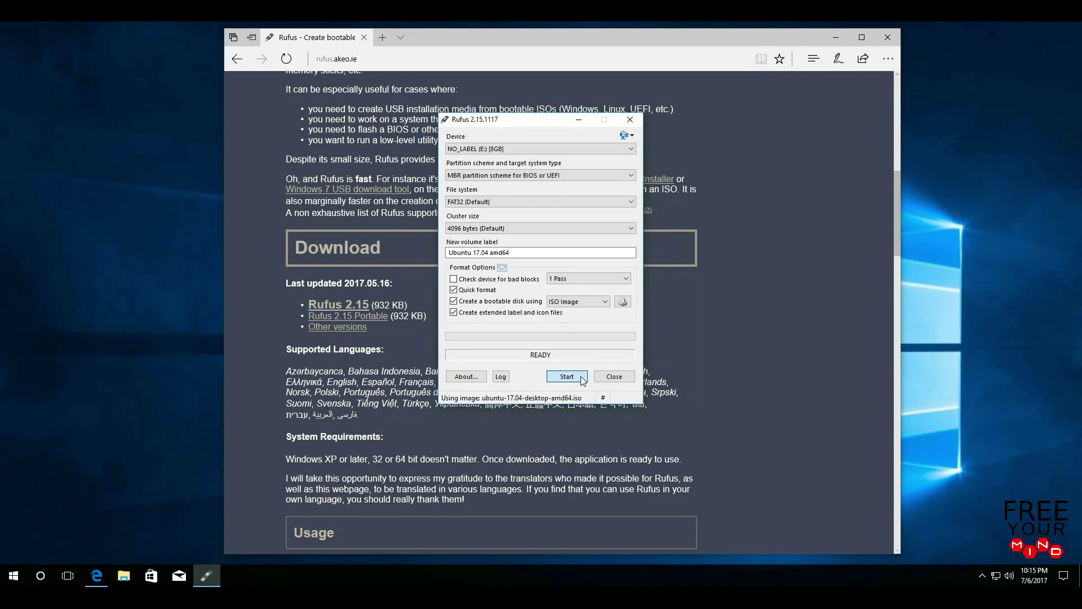
- Write the image in ISO Image mode, allowing the Syslinux download and drive erasure, then close Rufus
left_click(584, 381)
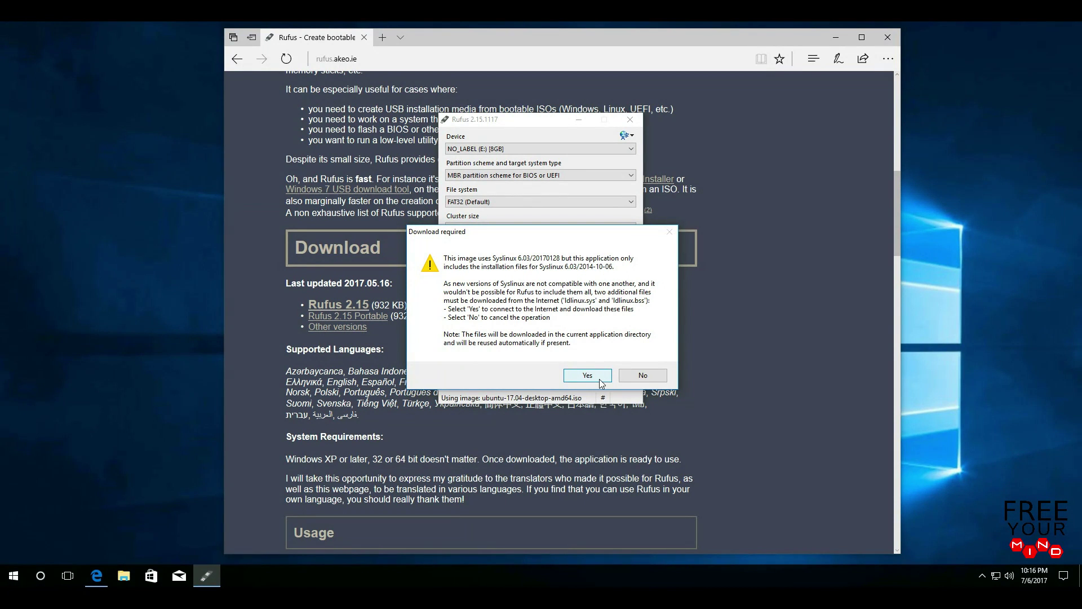
left_click(602, 384)
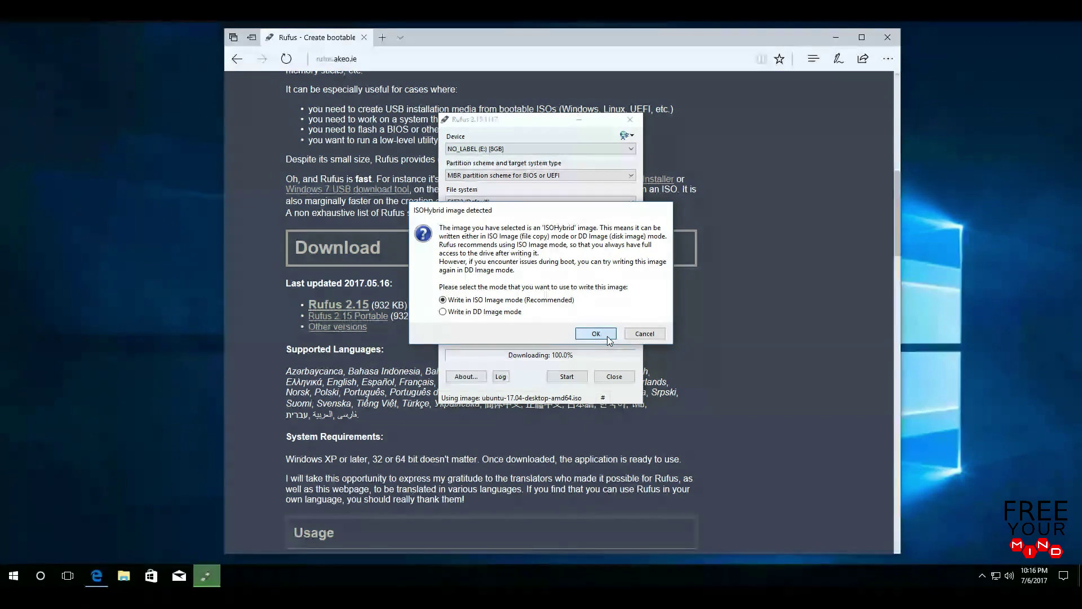
left_click(596, 334)
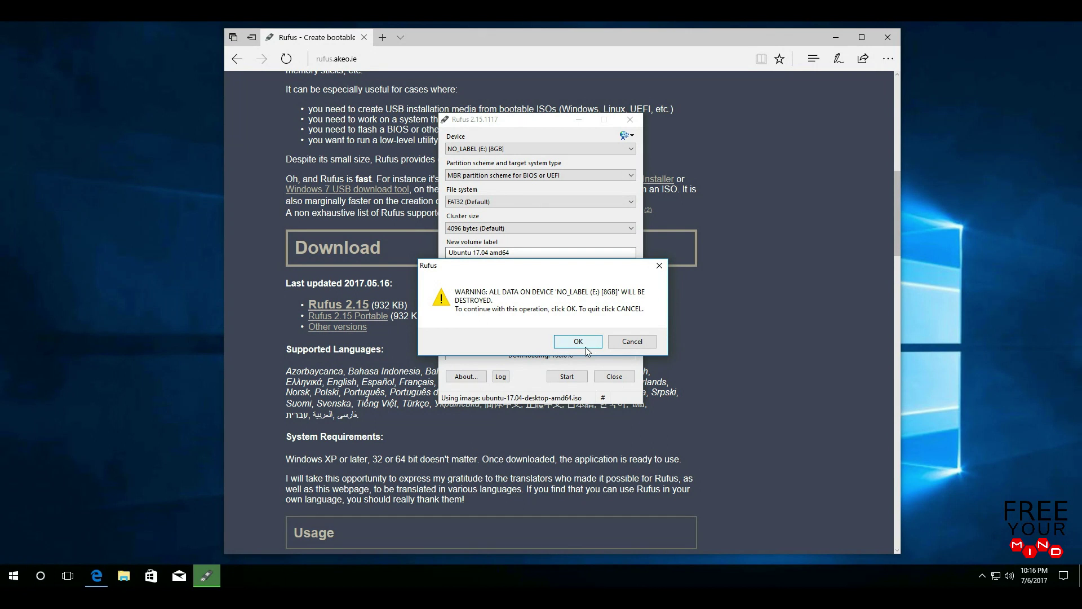
left_click(594, 345)
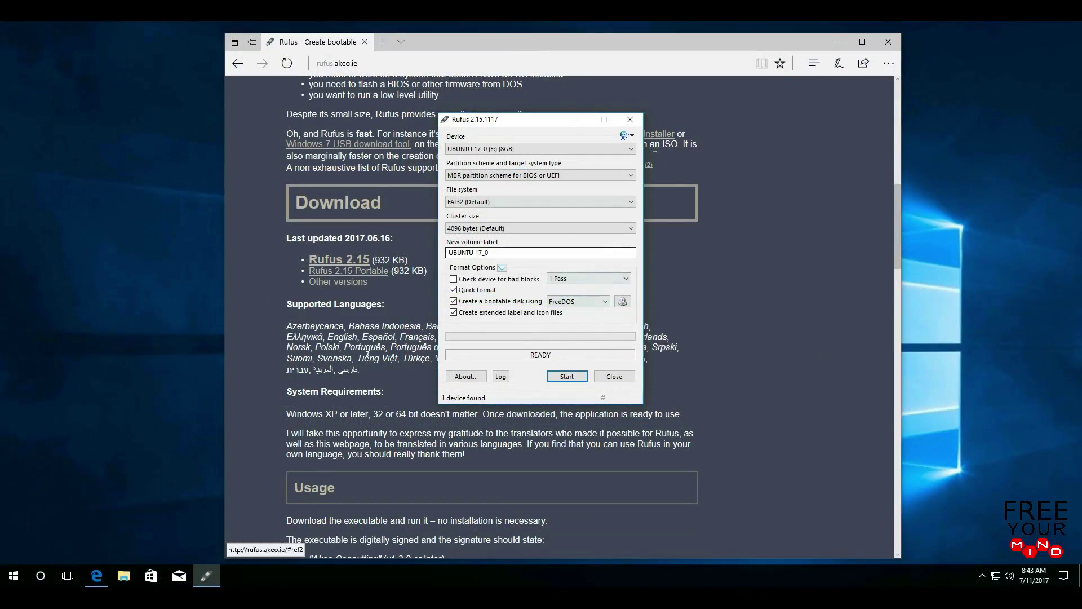
left_click(630, 120)
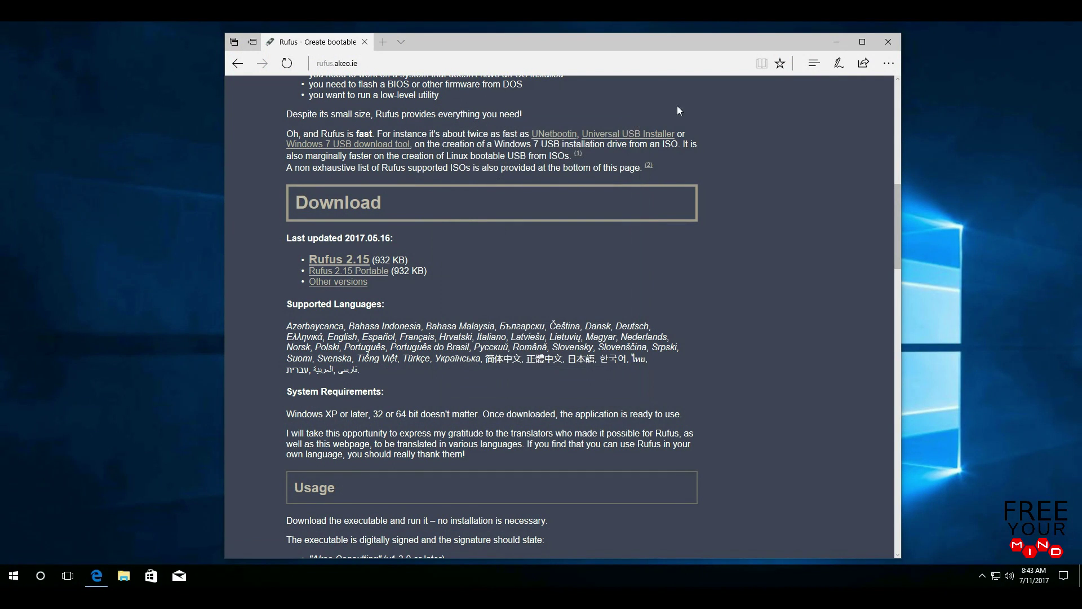
- Close Edge and show the Start menu's Shut down and Restart options
left_click(888, 43)
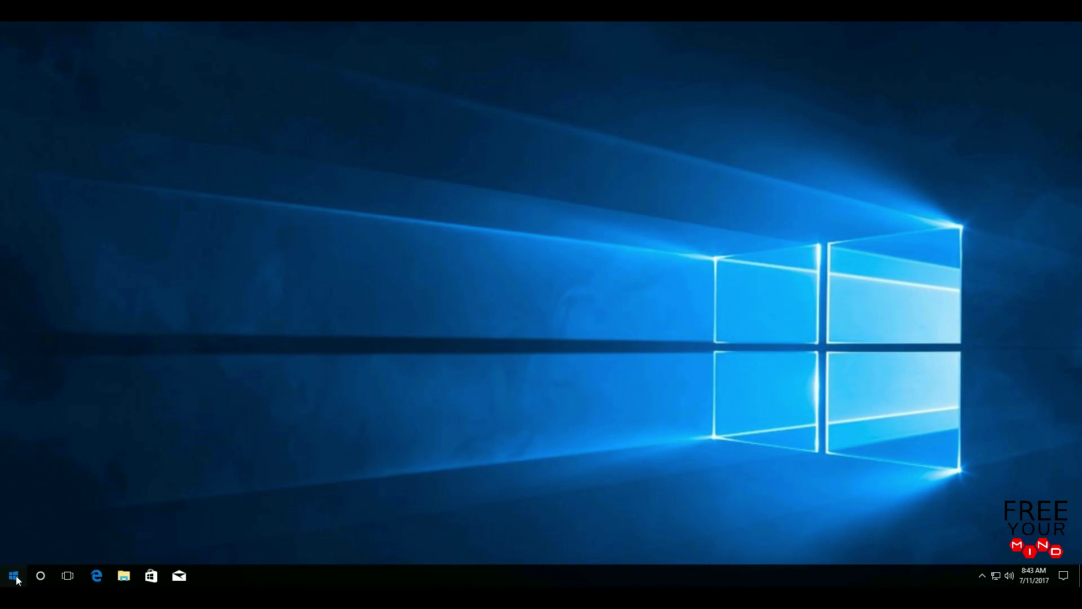
left_click(14, 576)
left_click(15, 550)
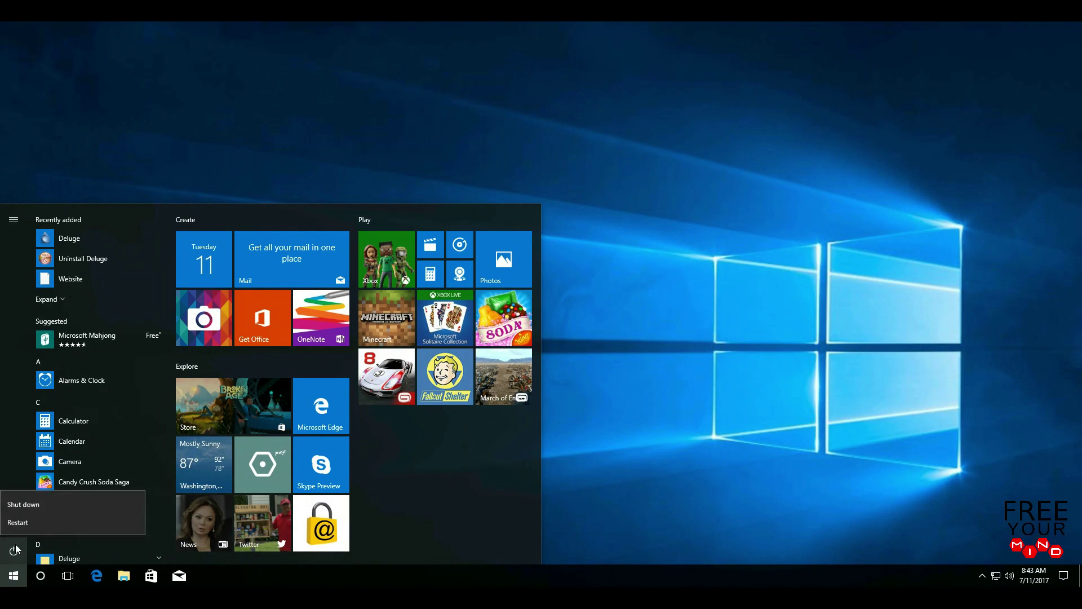
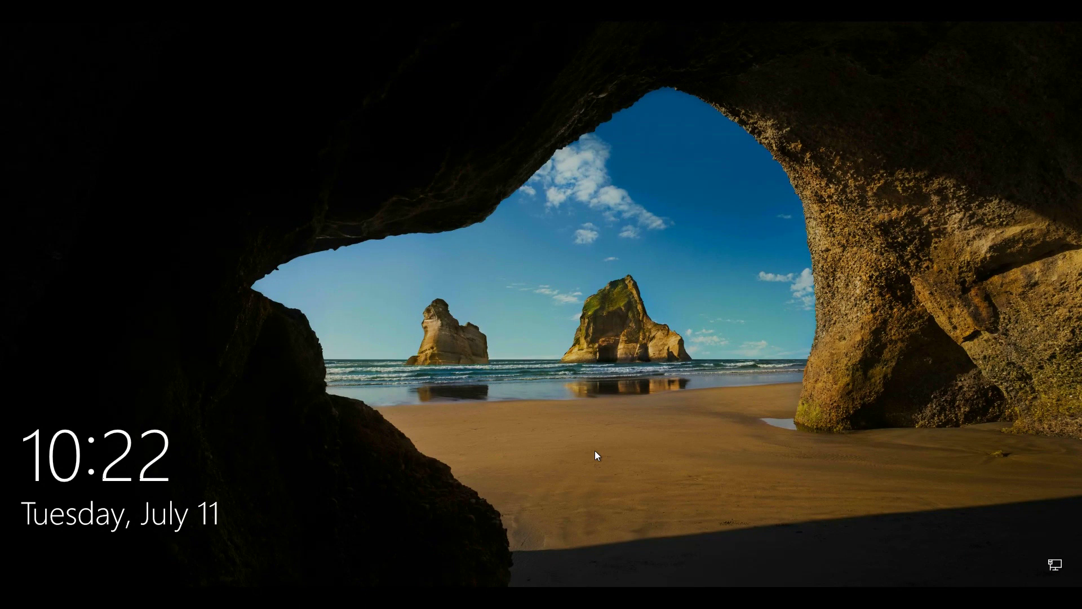
- Restart Windows 10 from the lock screen's power menu to reach the boot menu
left_click(595, 451)
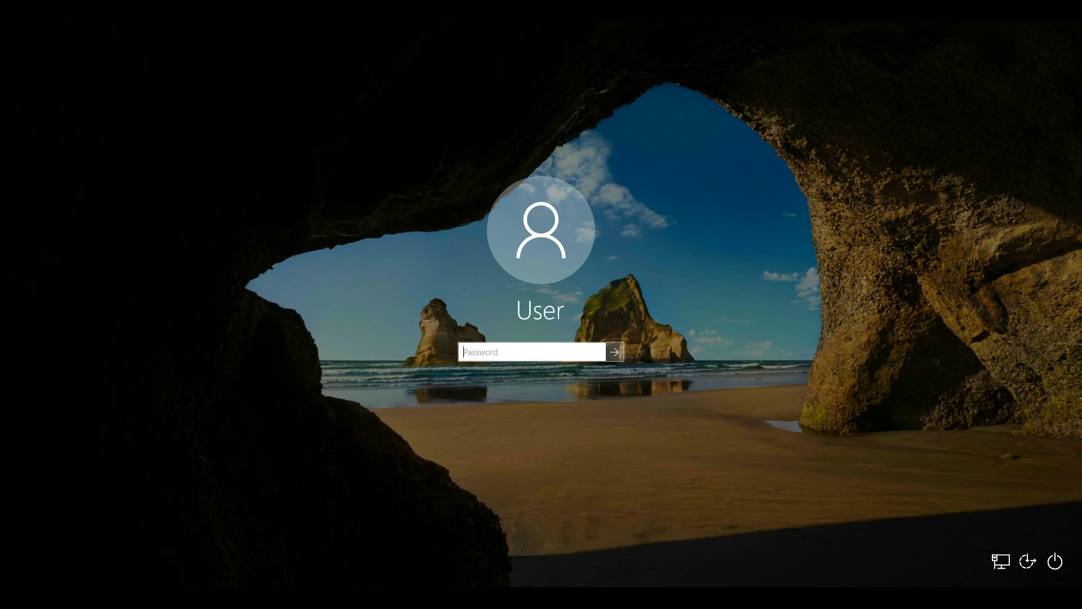
left_click(1057, 563)
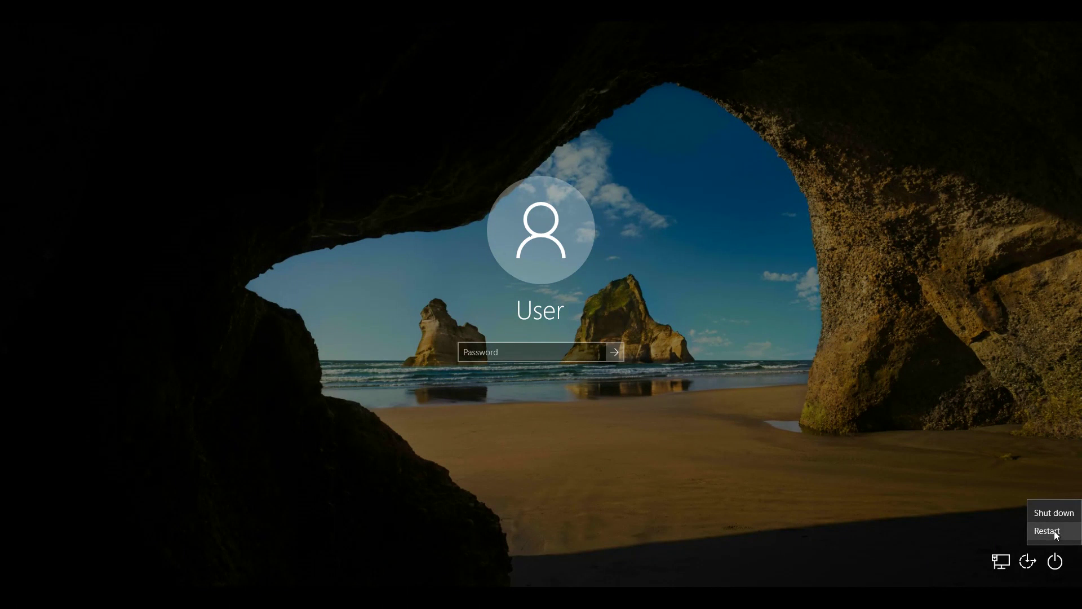
left_click(1071, 535)
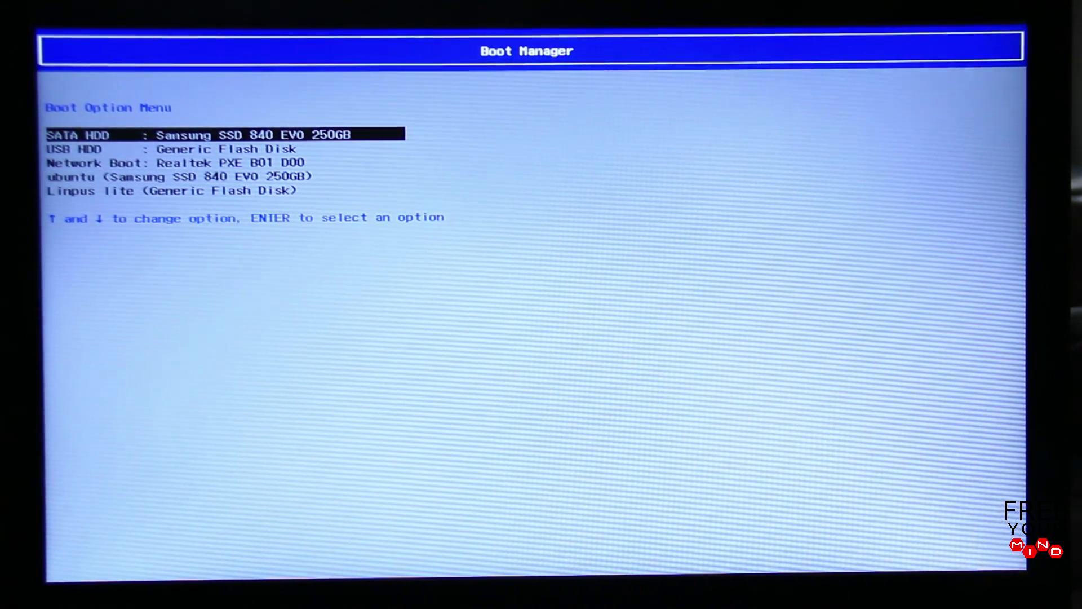
- Boot from the USB HDD : Generic Flash Disk entry in Boot Manager
key("Down")
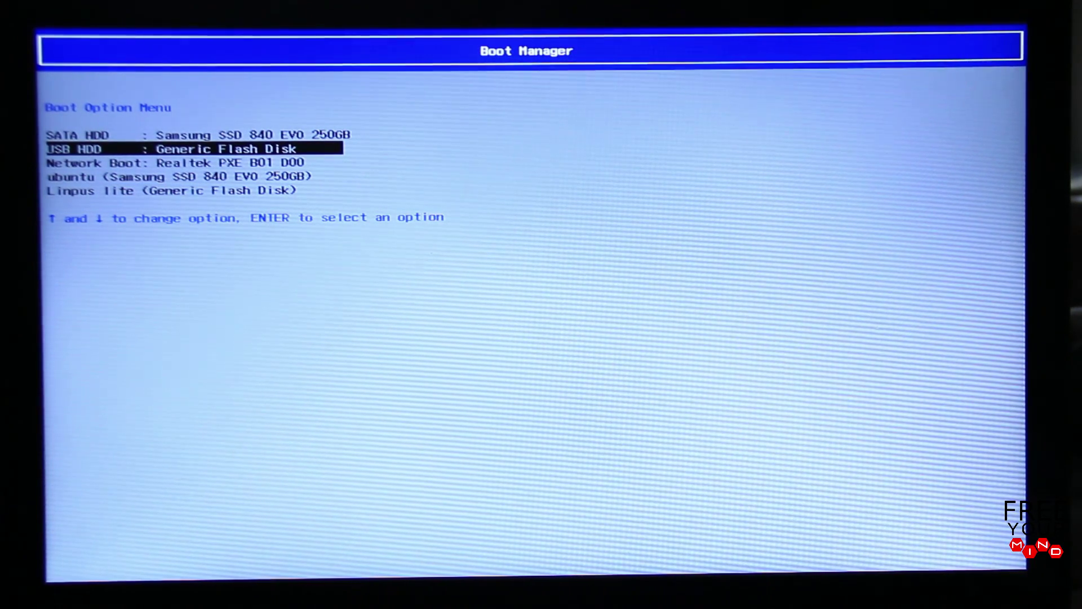
key("Return")
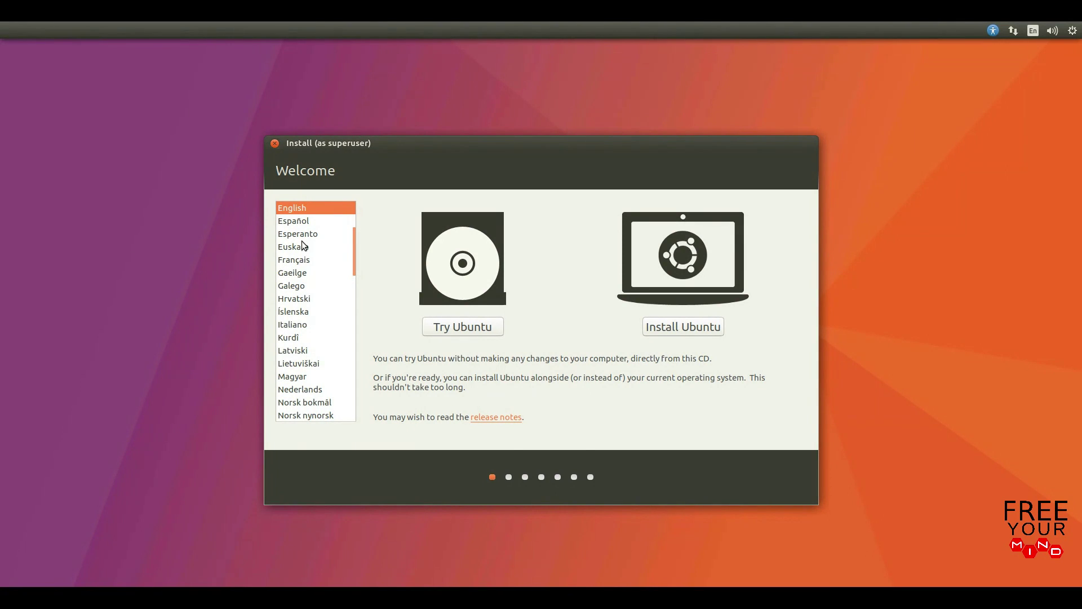
- Keep English as the installer language and start Install Ubuntu
scroll(300, 245, "up", 3)
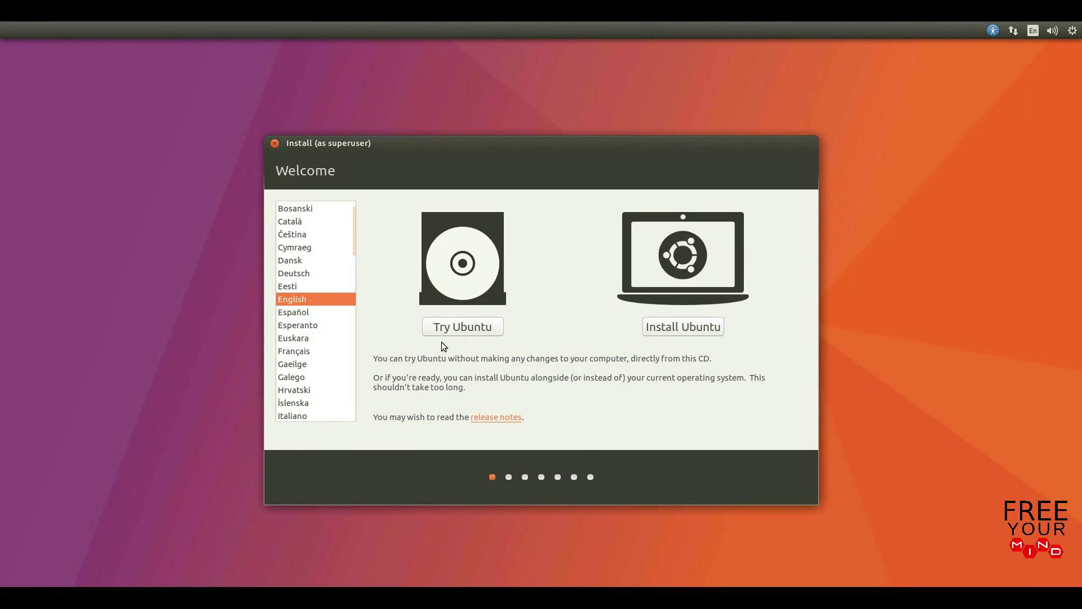
left_click(682, 333)
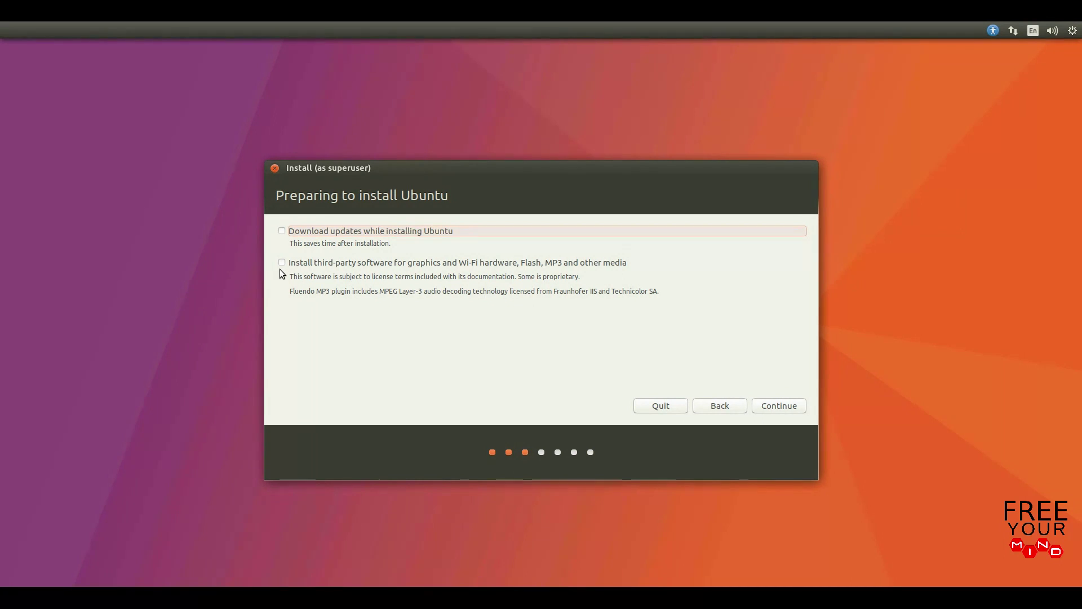
- Enable installing third-party software for graphics, Wi-Fi hardware and media formats
left_click(282, 263)
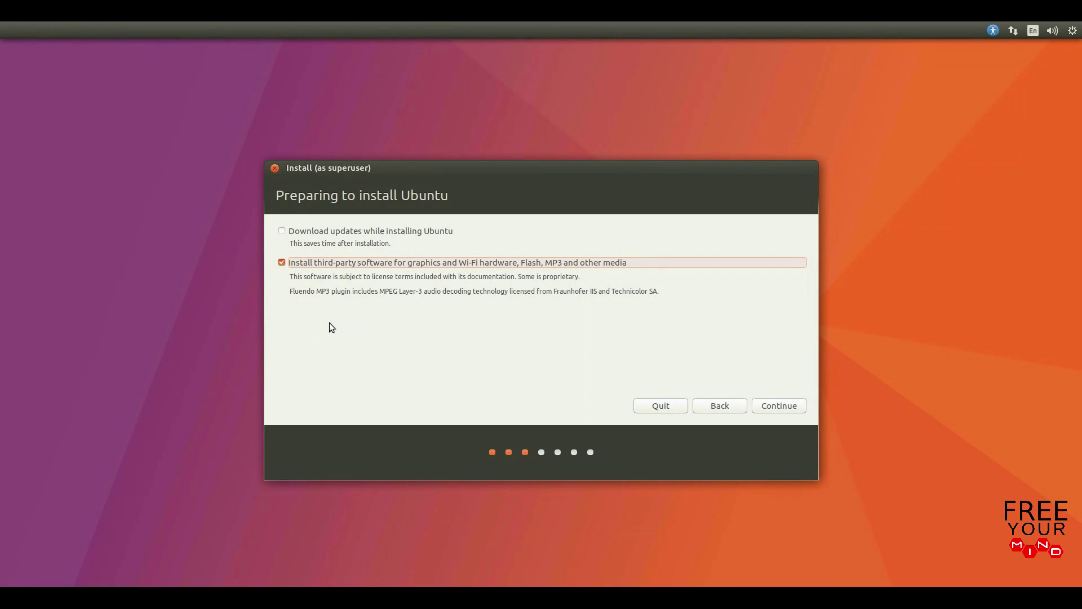
left_click(758, 409)
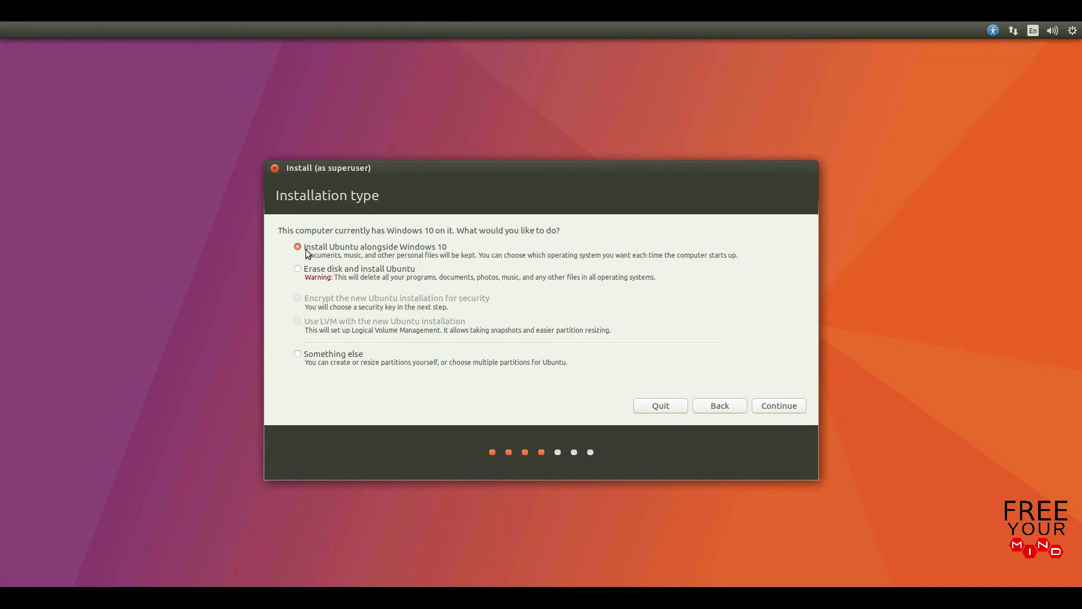
- Keep 'Install Ubuntu alongside Windows 10' as the installation type and continue
left_click(758, 409)
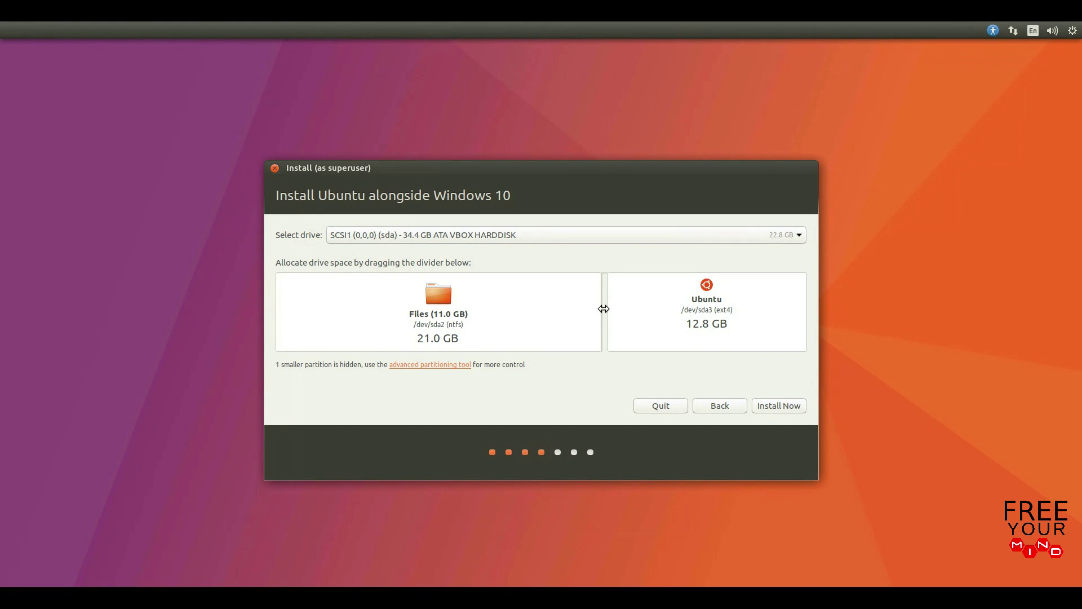
- Drag the Files/Ubuntu divider to give Ubuntu about 15.5 GB, then choose Install Now
left_click_drag(604, 309, 542, 321)
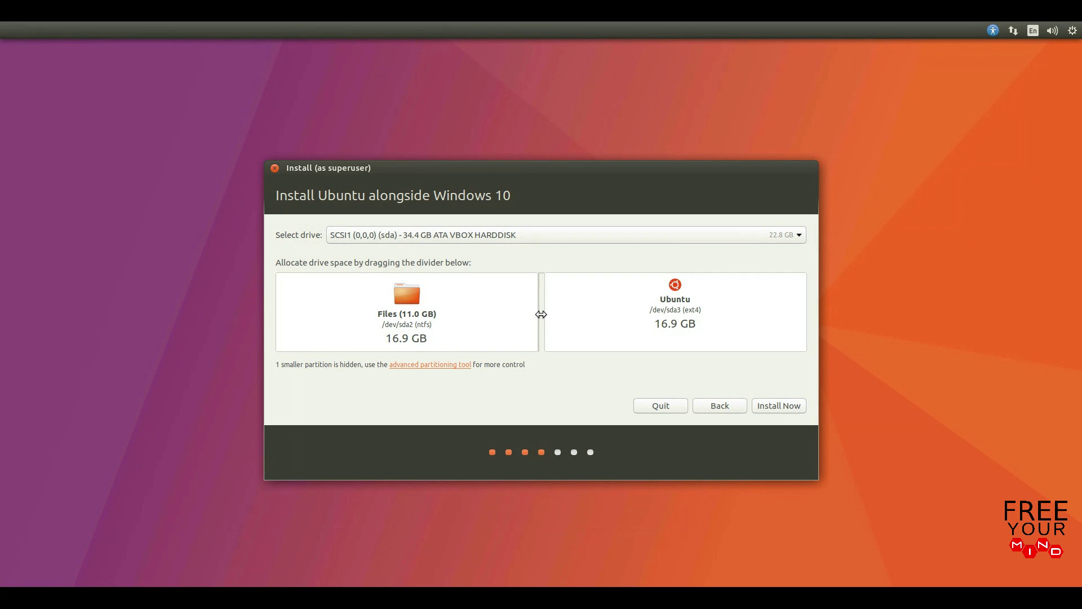
mouse_move(542, 314)
left_mouse_down()
mouse_move(567, 315)
mouse_move(513, 310)
mouse_move(599, 309)
mouse_move(510, 309)
mouse_move(566, 310)
mouse_move(541, 328)
left_mouse_up()
left_click(782, 411)
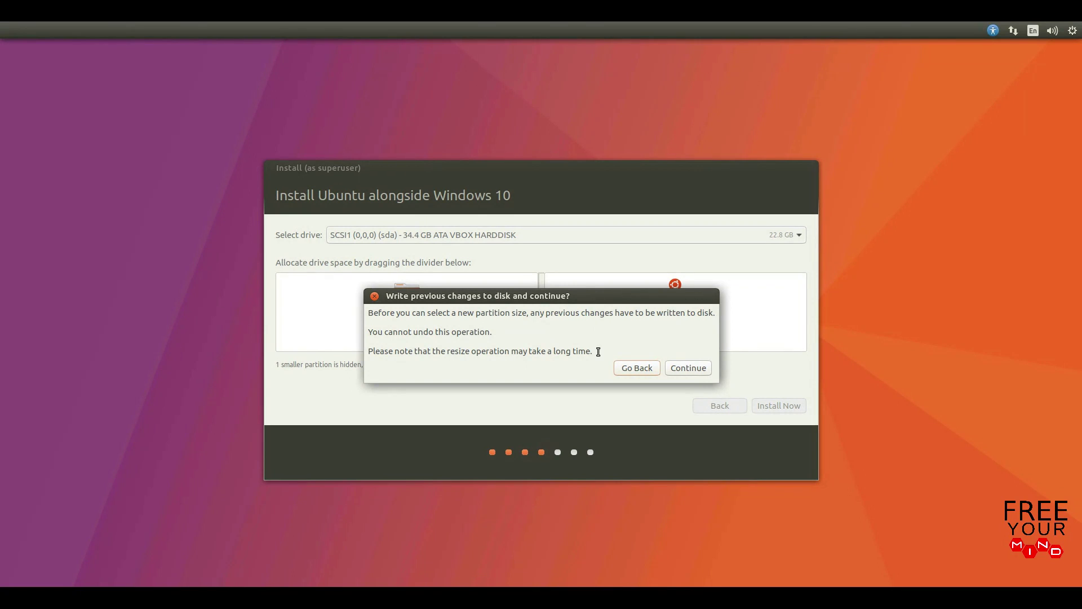
- Confirm both prompts to write the partition resize and changes to disk
left_click(683, 372)
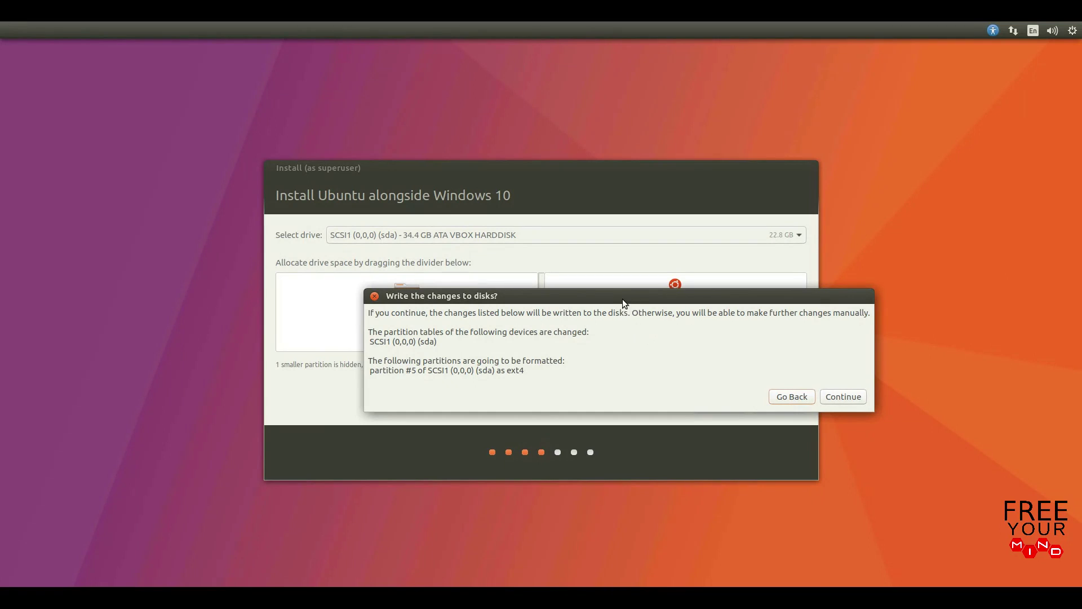
left_click_drag(621, 295, 547, 263)
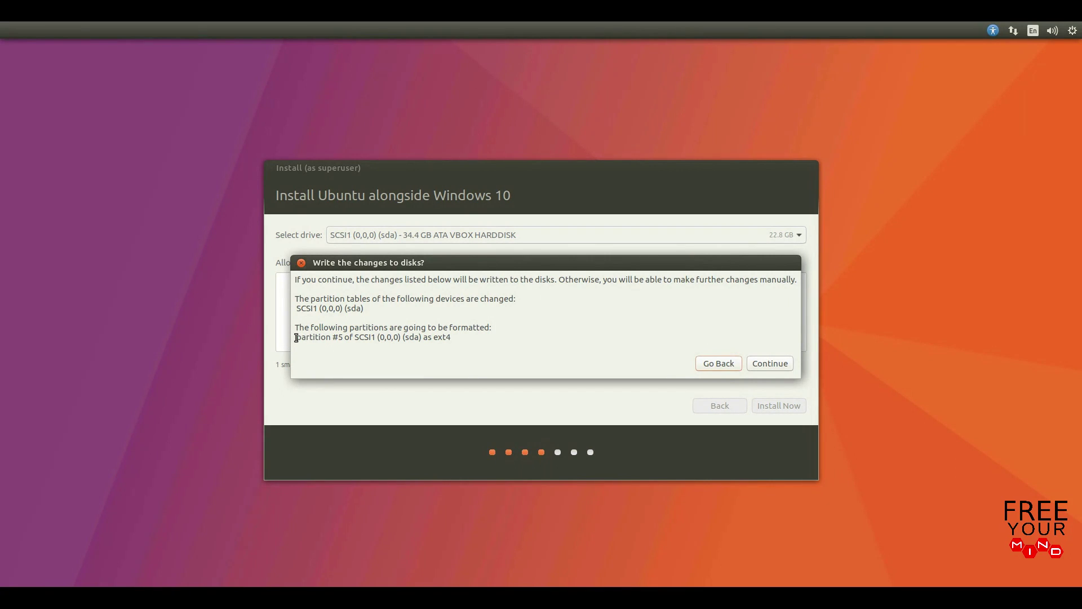
left_click(767, 367)
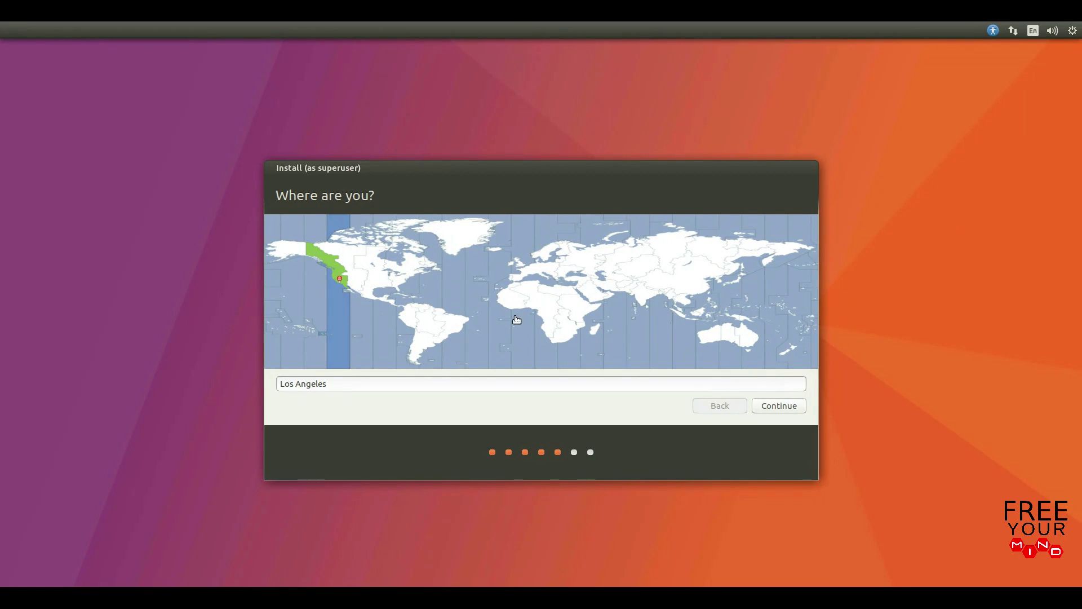
- Pick Los Angeles on the time zone map and accept the location
left_click(400, 257)
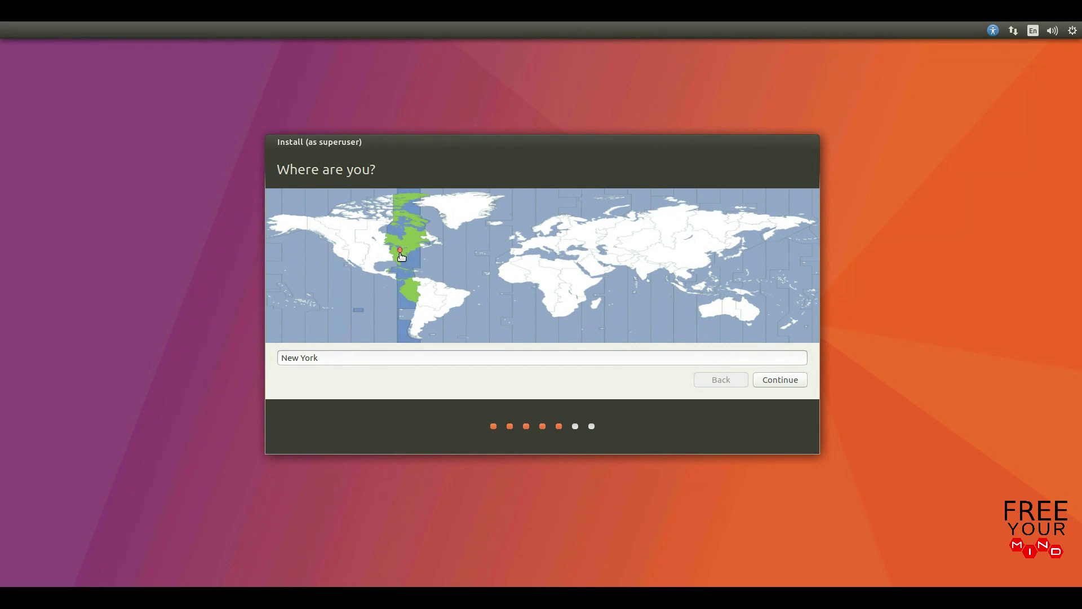
left_click(432, 269)
left_click(459, 268)
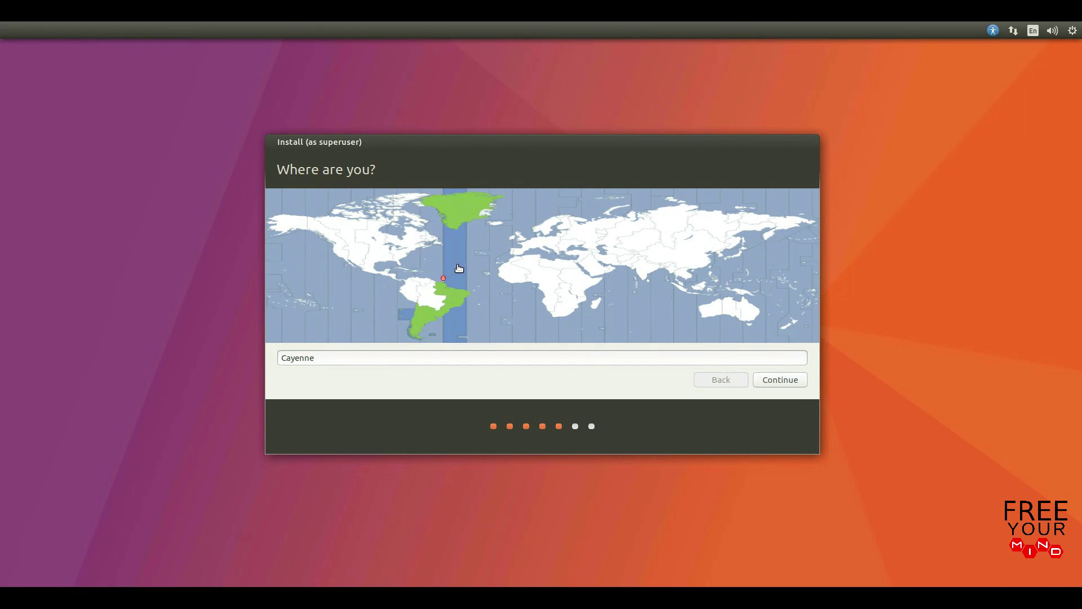
left_click(514, 265)
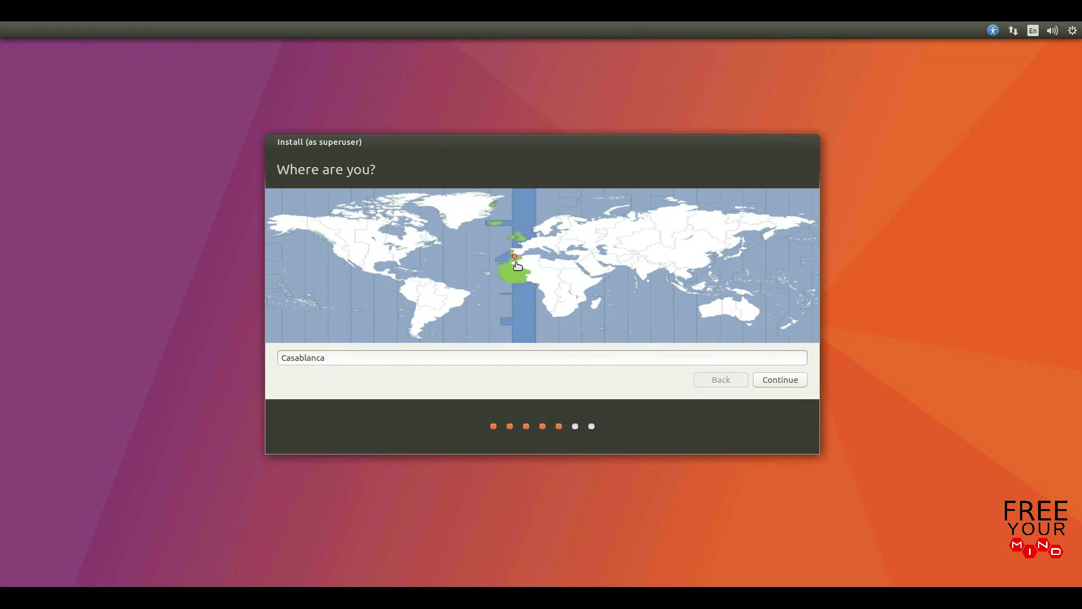
left_click(550, 257)
left_click(599, 249)
left_click(613, 248)
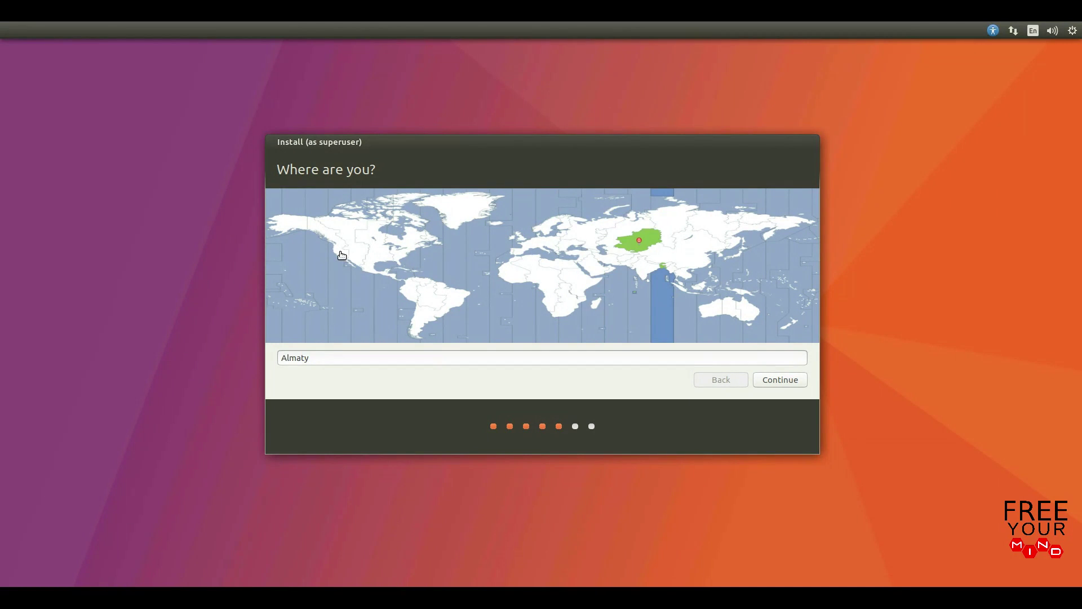
left_click(340, 257)
left_click(760, 380)
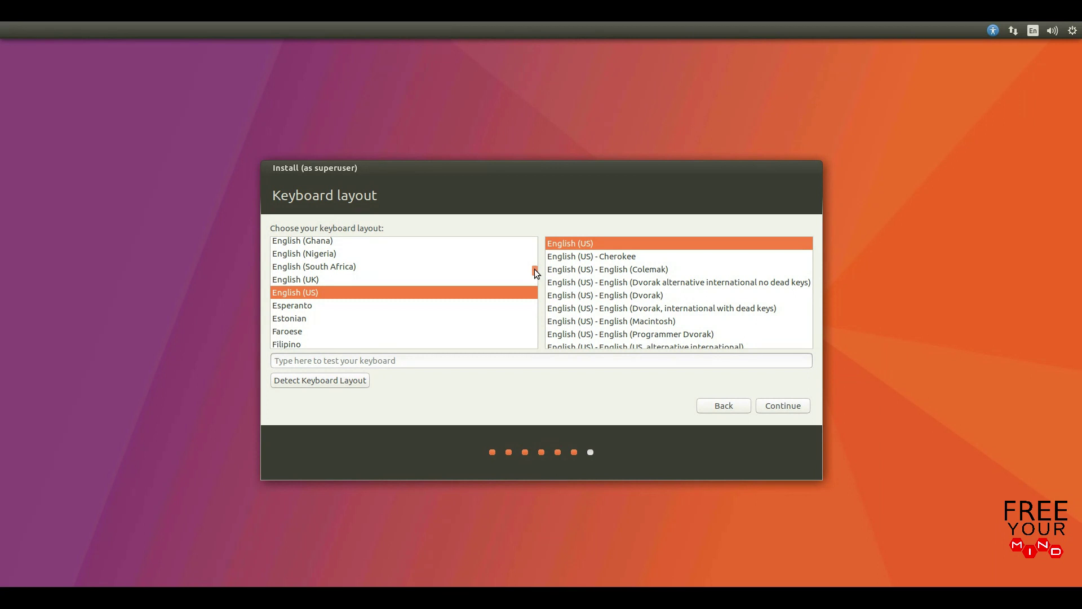
left_click_drag(534, 269, 534, 270)
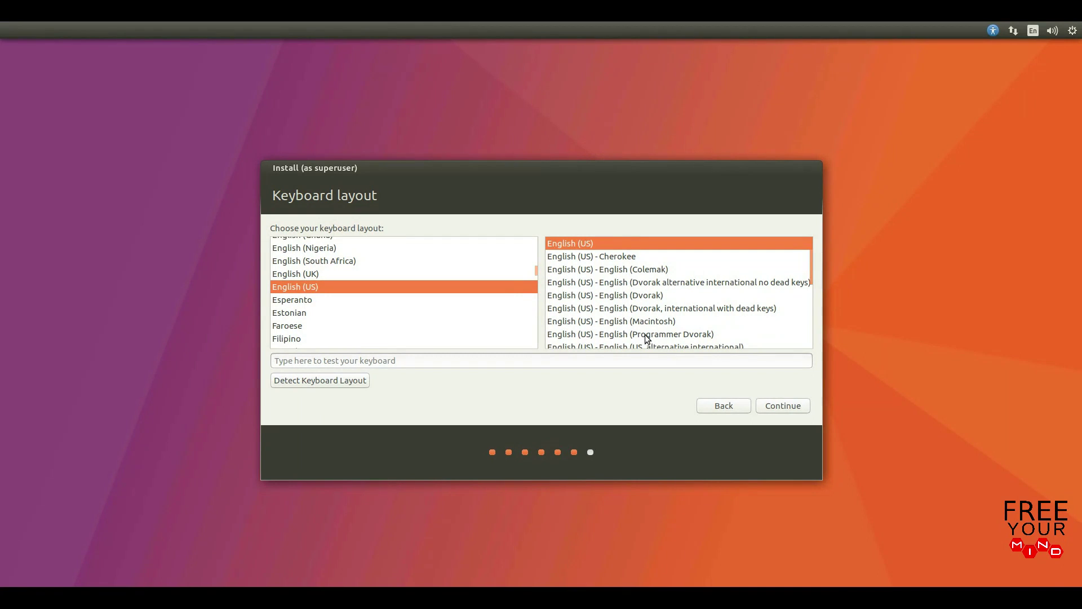
- Accept the English (US) keyboard, enter your full name, and set computer name dual-boot-pc
left_click(764, 410)
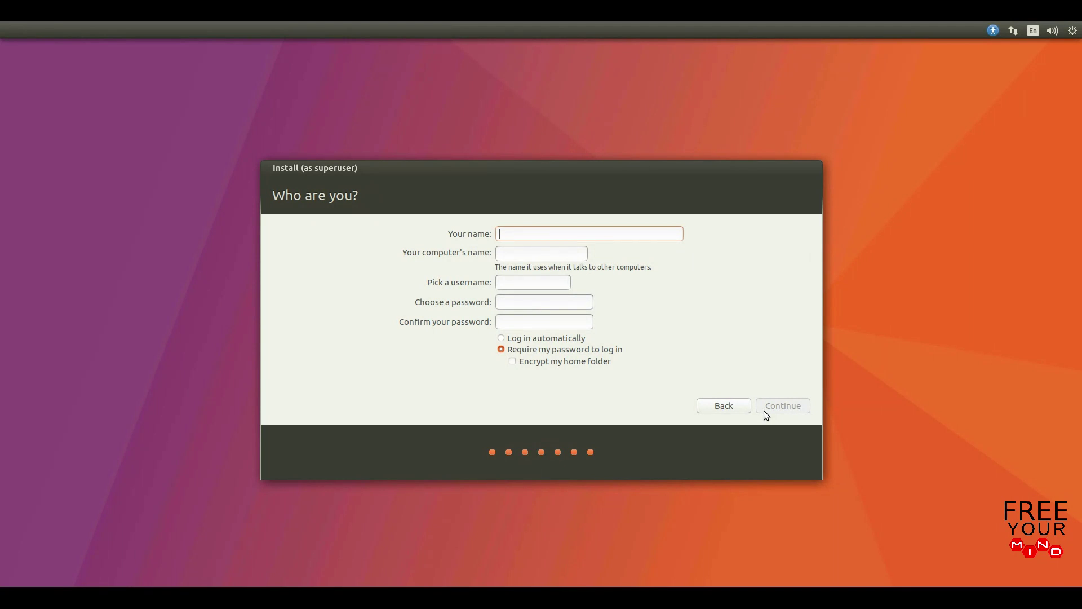
type("E Your Mind")
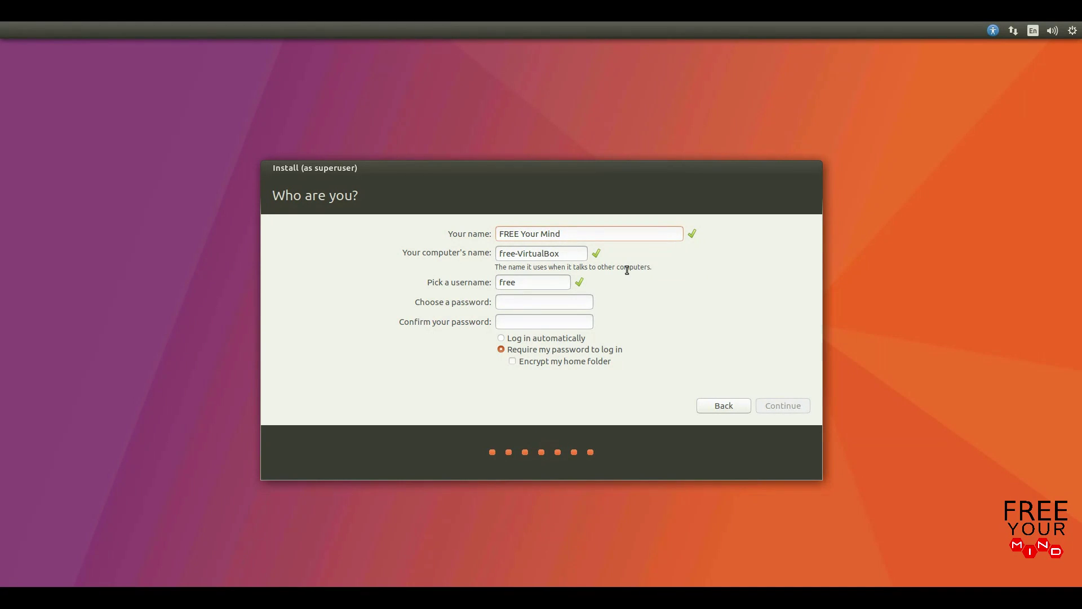
triple_click(568, 253)
type("dual-boot-pc")
- Type the account password and enter it again to confirm
type("********")
key("Tab")
type("********")
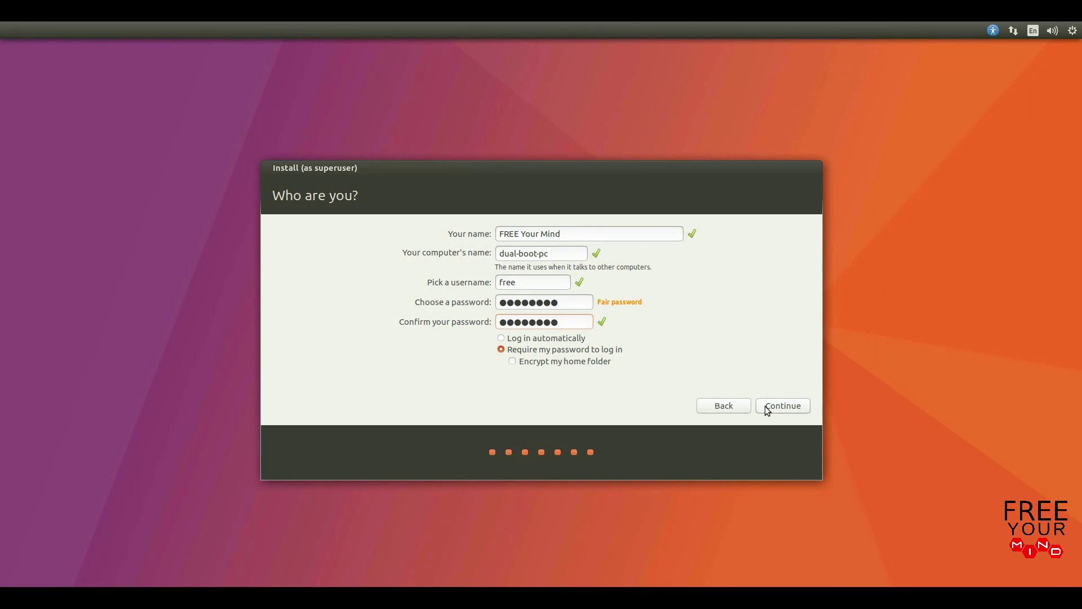
- Run the installation with these account details, then restart into the new Ubuntu system
left_click(765, 407)
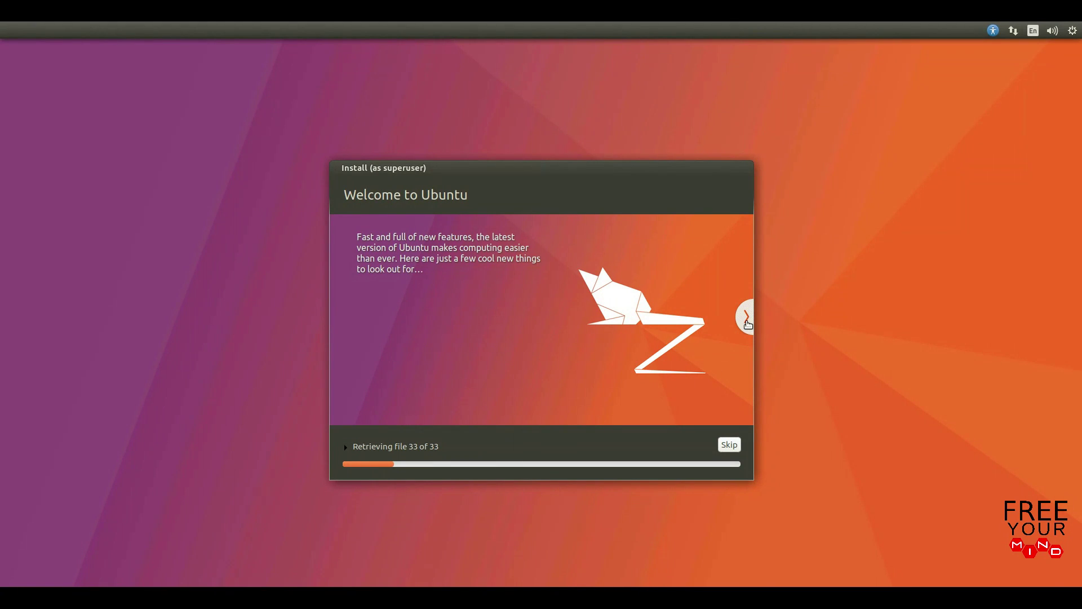
left_click(747, 319)
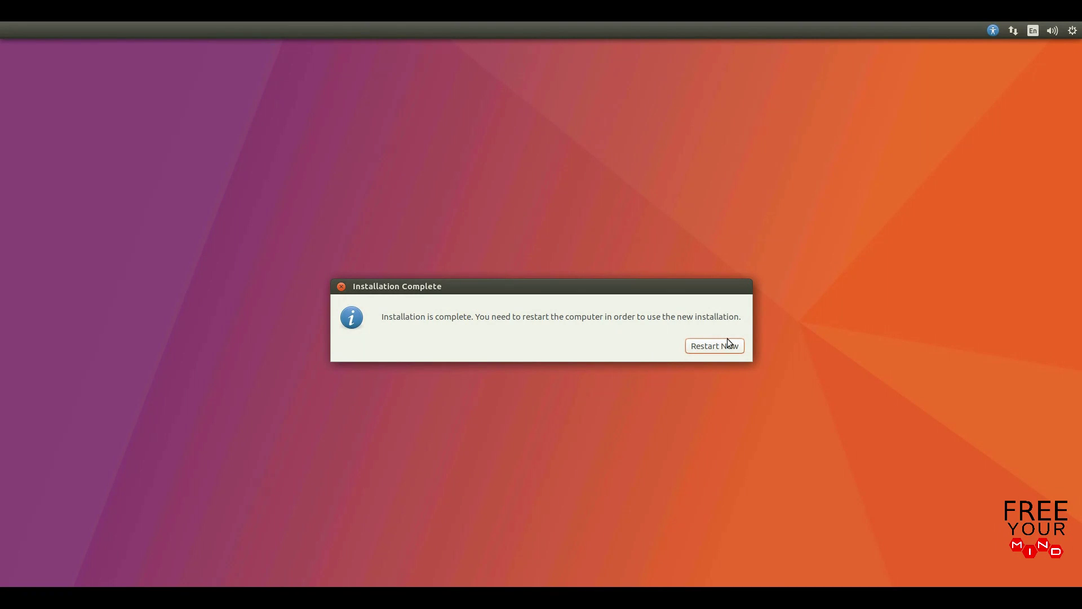
left_click(690, 351)
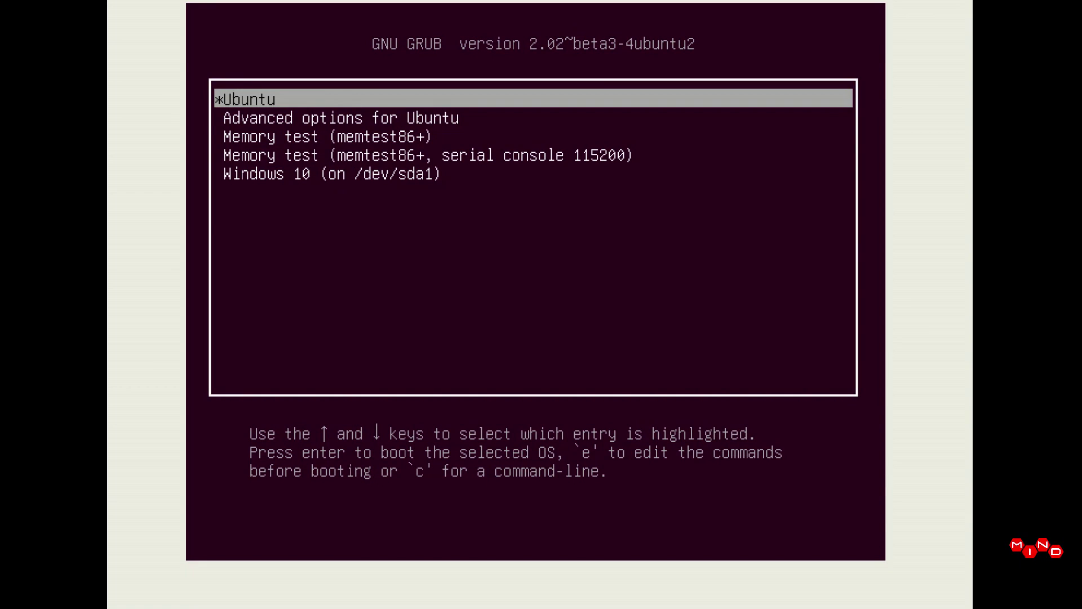
- Highlight Windows 10 (on /dev/sda1) in the GRUB boot menu to boot Windows
key("Down")
key("Down")
key("Down")
key("Down")
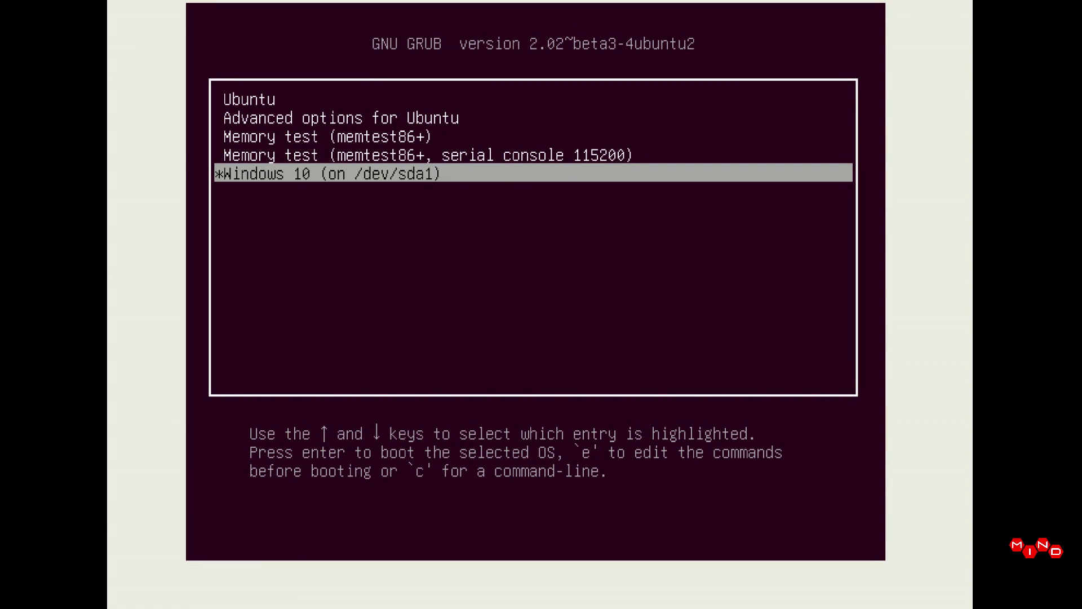
key("Up")
key("Up")
key("Up")
key("Down")
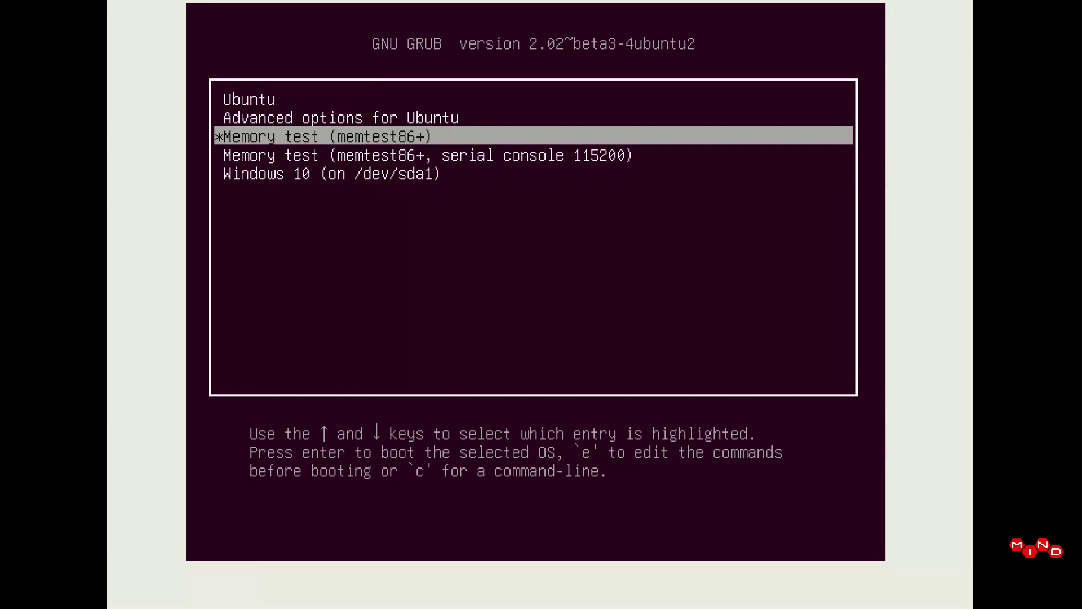
key("Down")
key("Down")
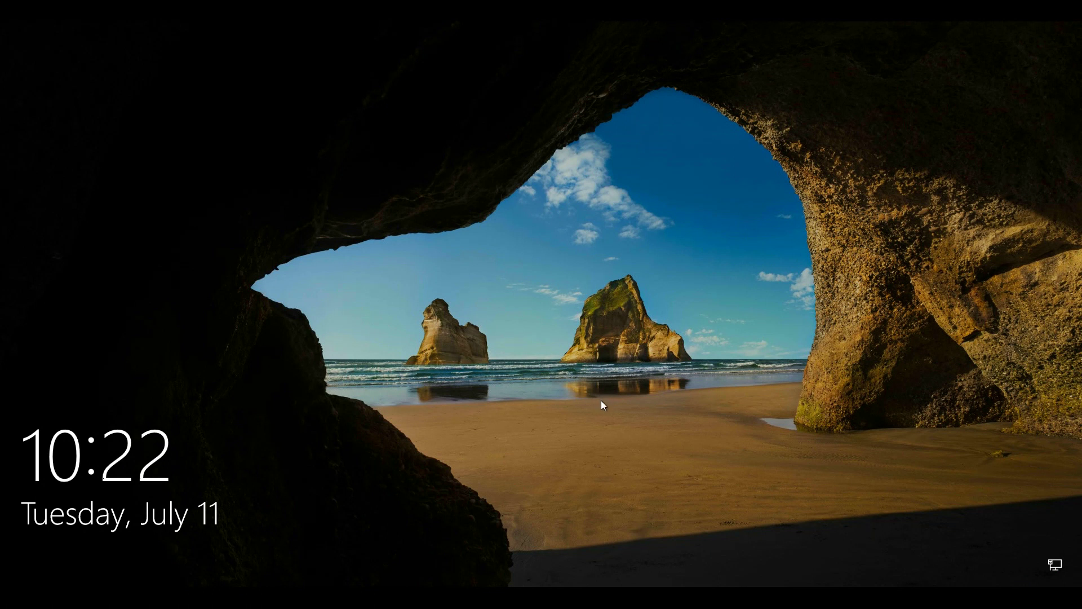
- Restart Windows 10 from its sign-in screen using the power menu's Restart option
left_click(595, 452)
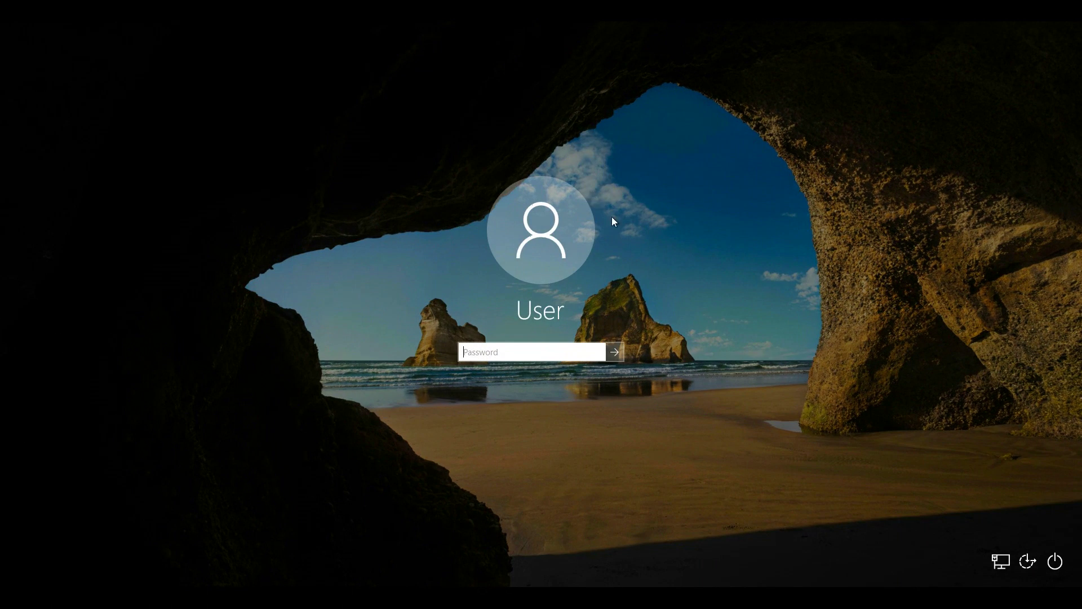
left_click(1056, 562)
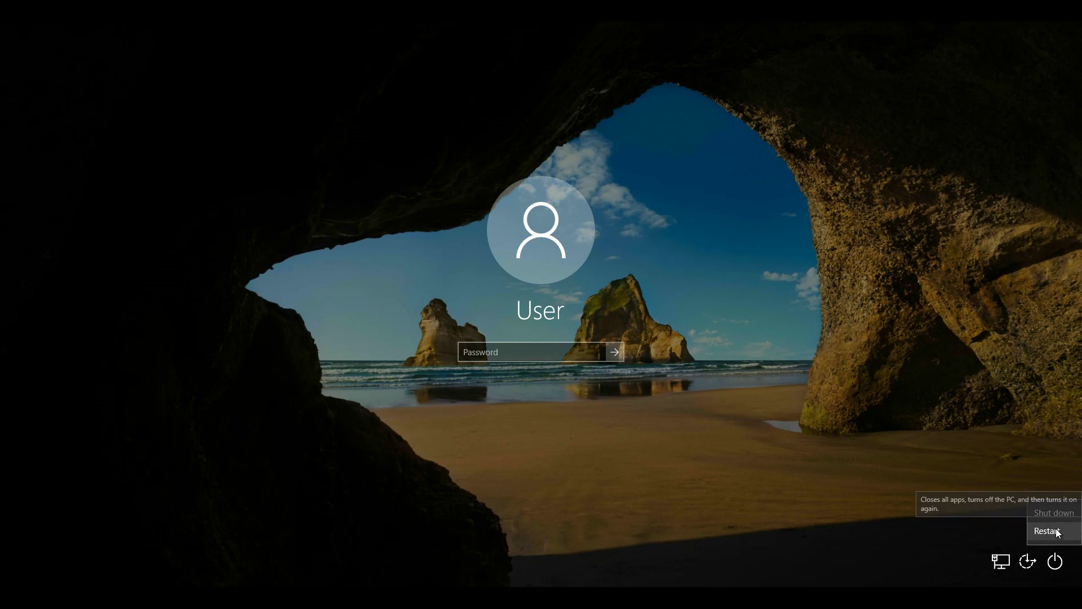
left_click(1071, 535)
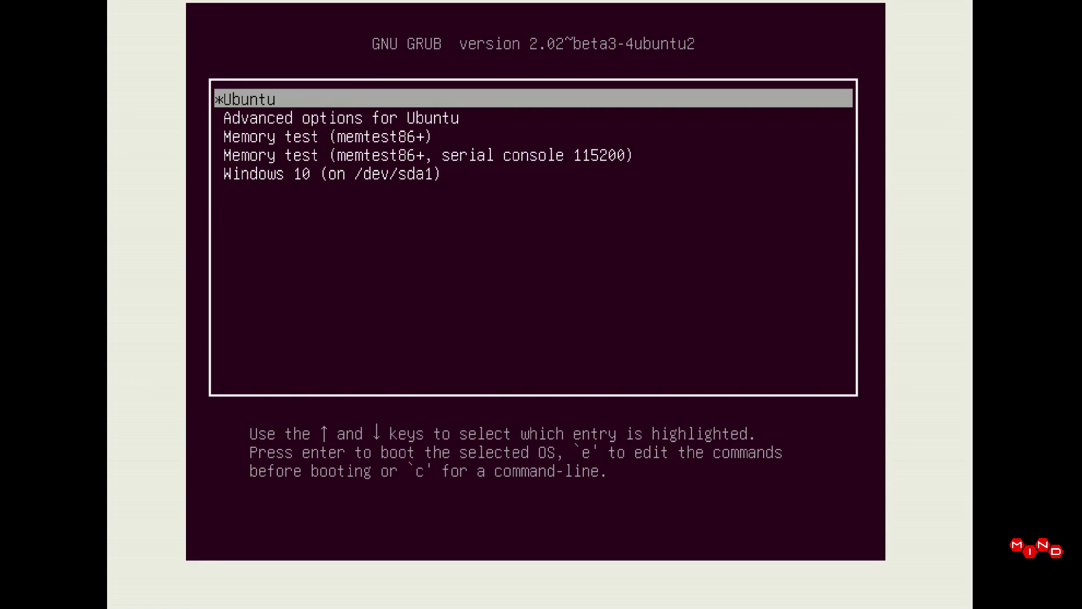
- Boot Ubuntu from GRUB and enter the account password at the dual-boot-pc login
key("Return")
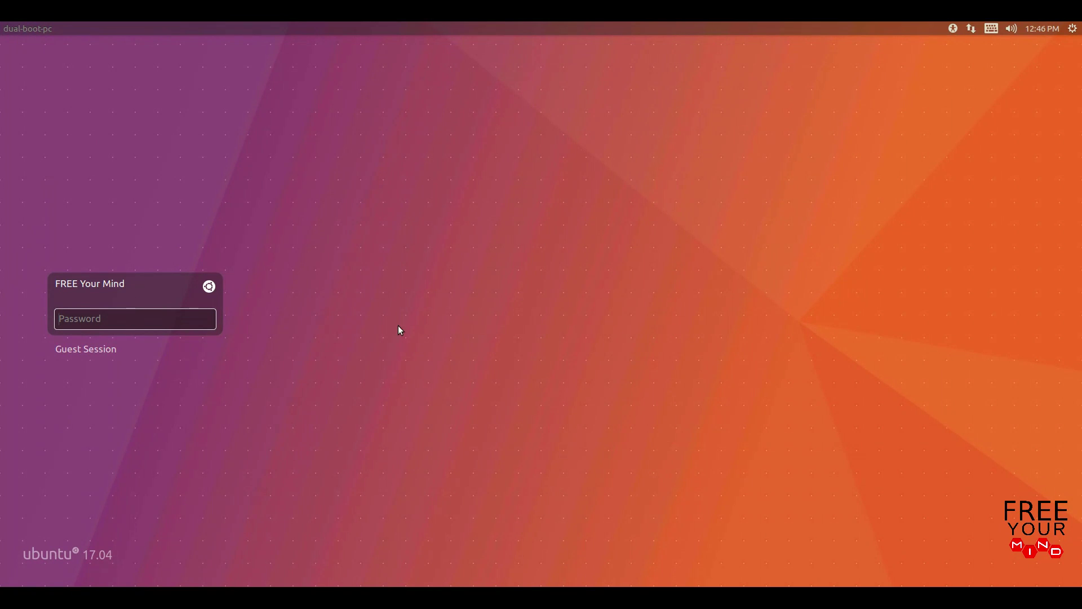
type("********")
- Log in, dismiss the Keyboard Shortcuts overlay, and view System Settings Details (ubuntu 17.04, 64-bit)
key("Return")
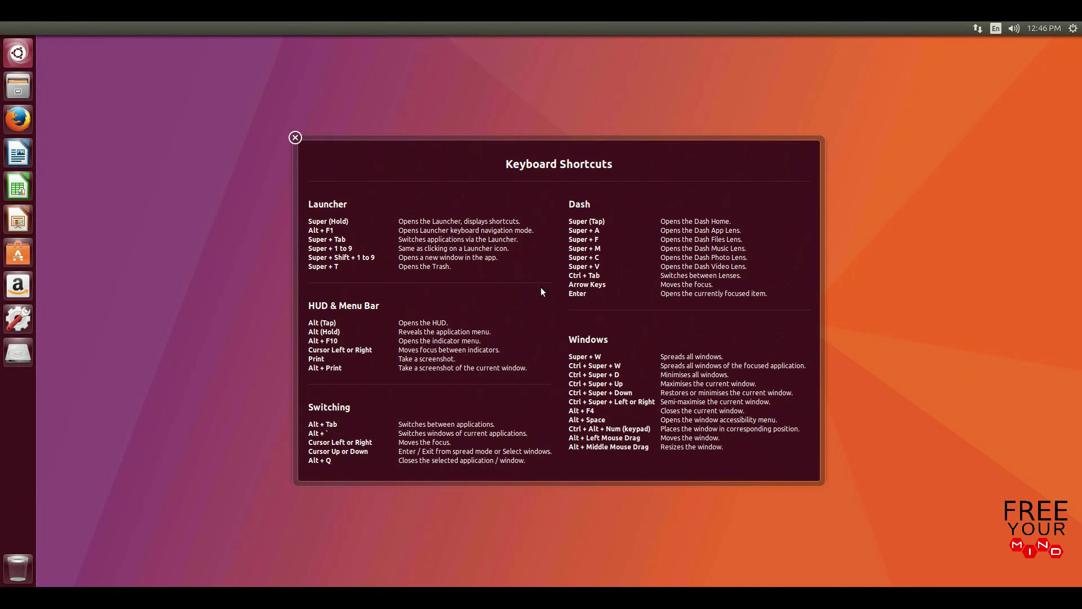
left_click(295, 138)
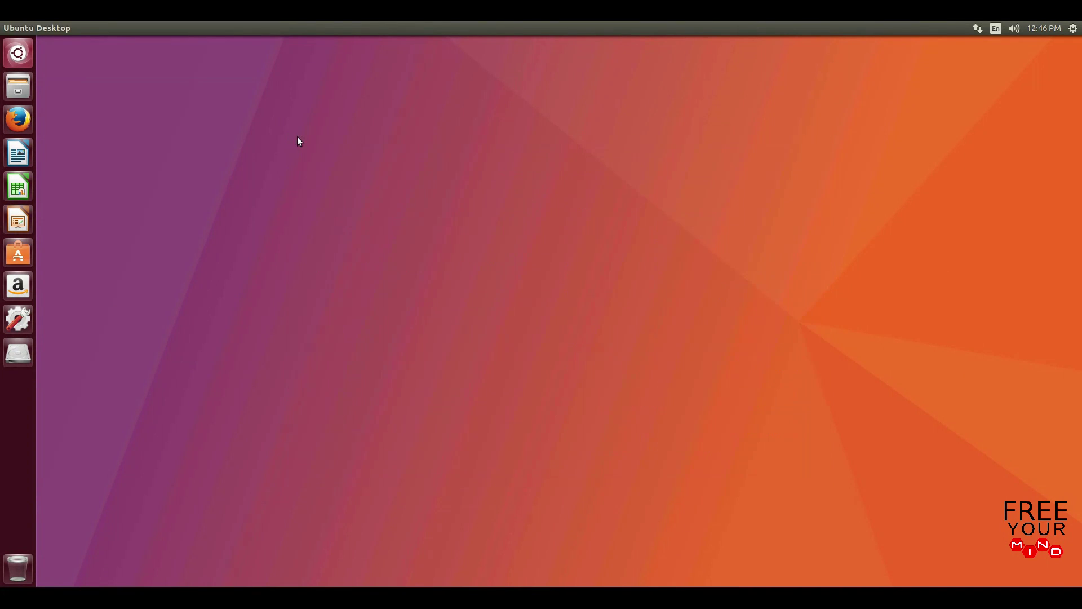
left_click(9, 316)
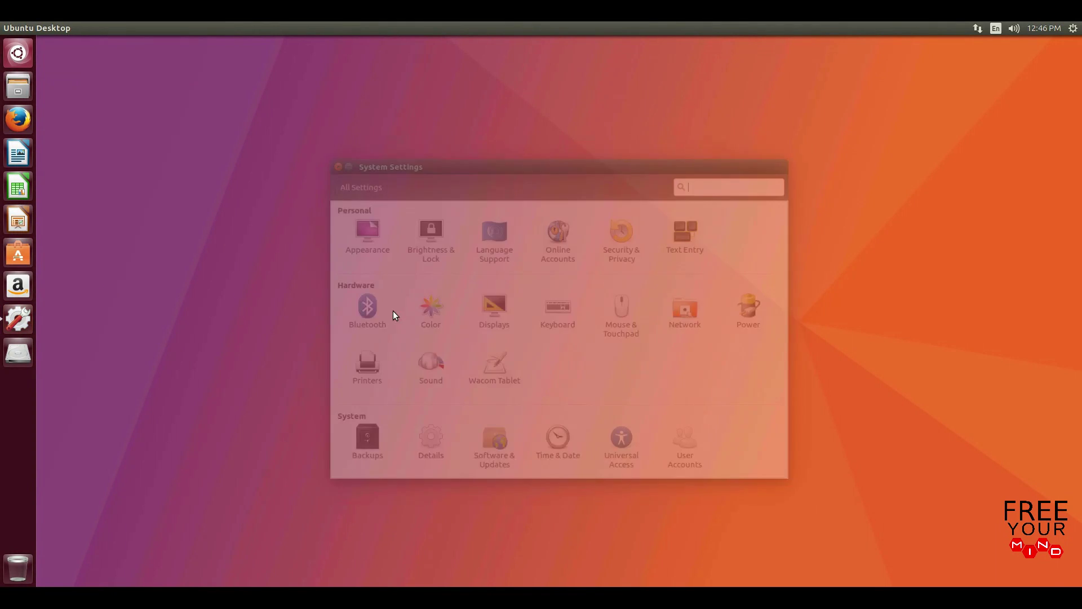
left_click(426, 437)
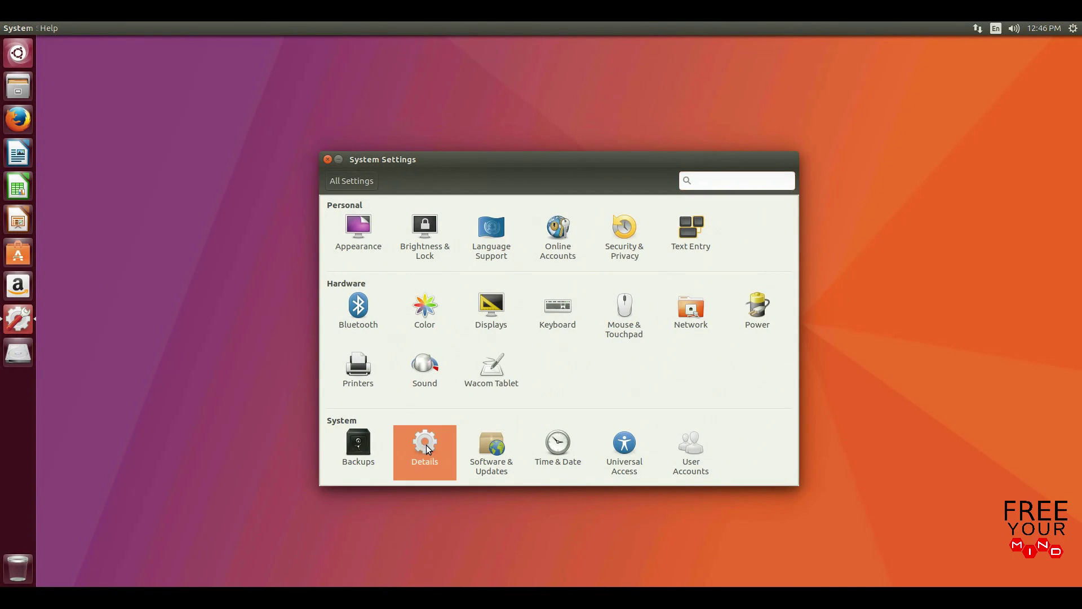